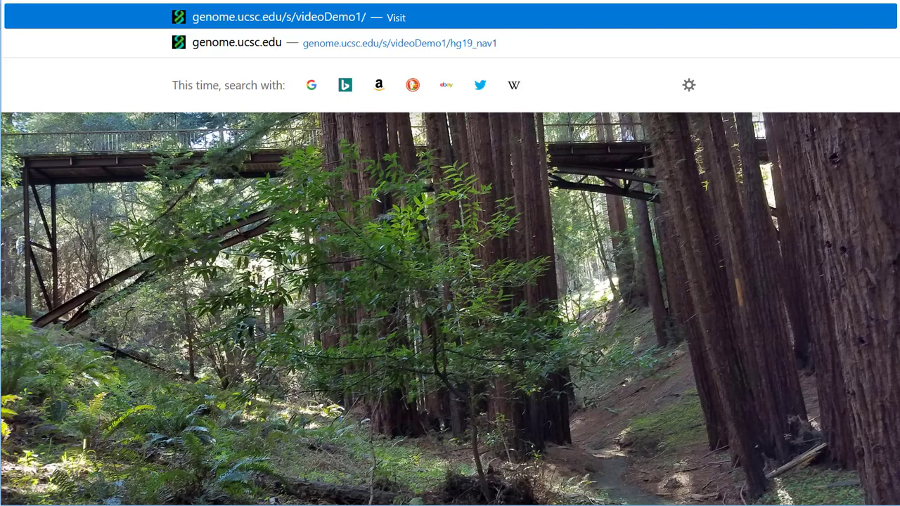
Step: Load the hg19_nav1 saved session at chr11:18,374,701-23,874,700 with gene and OMIM tracks
{"action": "type", "text": "hg19_nav1"}
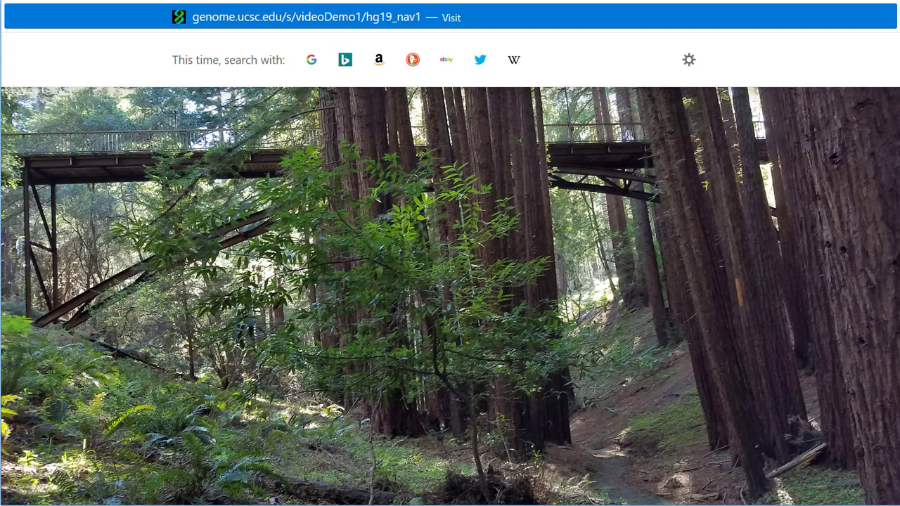
{"action": "key", "text": "Return"}
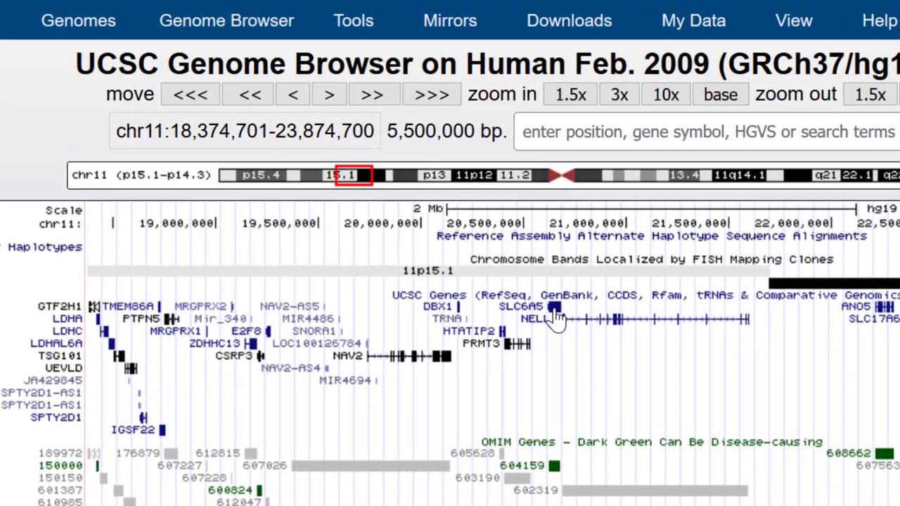
Step: Open the SLC6A5 uc001mqd.3 mRNA sequence from its gene page and copy a stretch of bases
{"action": "left_click", "coordinate": [554, 315]}
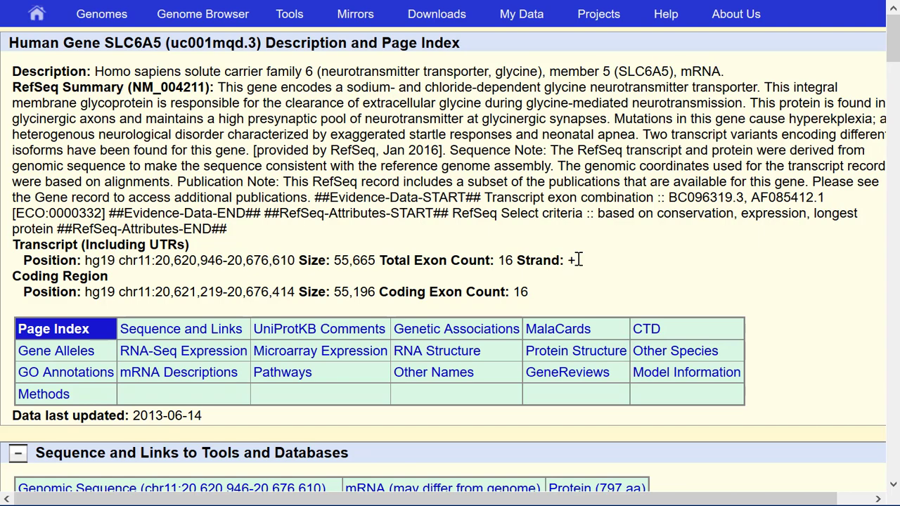
{"action": "scroll", "coordinate": [757, 385], "scroll_direction": "down", "scroll_amount": 3}
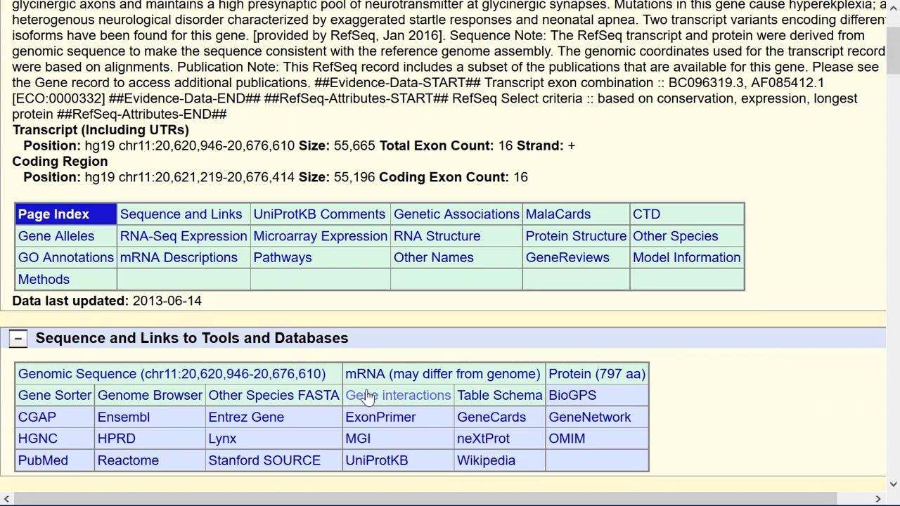
{"action": "left_click", "coordinate": [404, 380]}
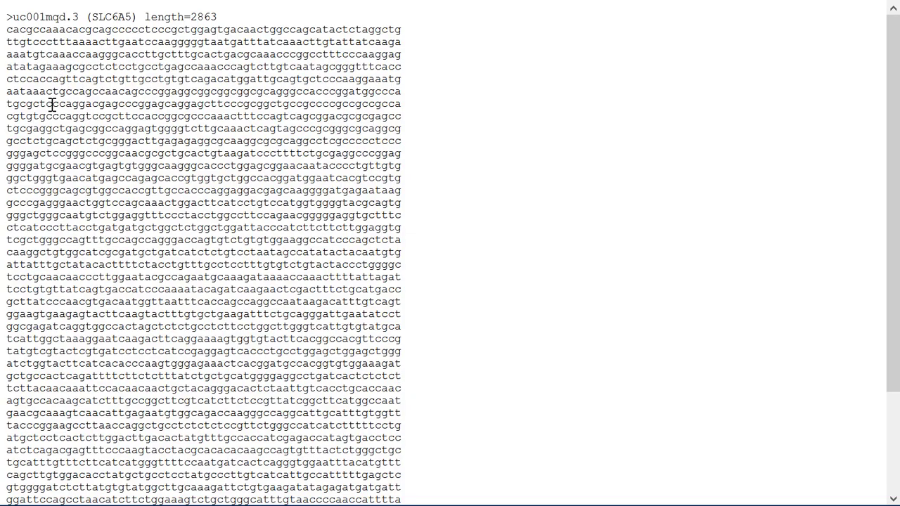
{"action": "left_click_drag", "start_coordinate": [43, 104], "coordinate": [372, 106]}
{"action": "right_click", "coordinate": [372, 106]}
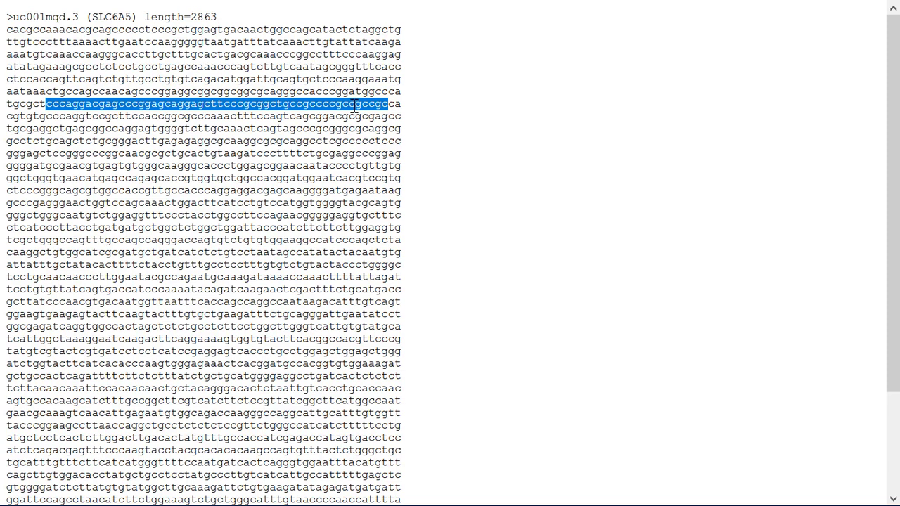
Step: BLAT the pasted 52-base sequence and view its hit at chr11:20,622,765-20,622,816
{"action": "left_click", "coordinate": [23, 2]}
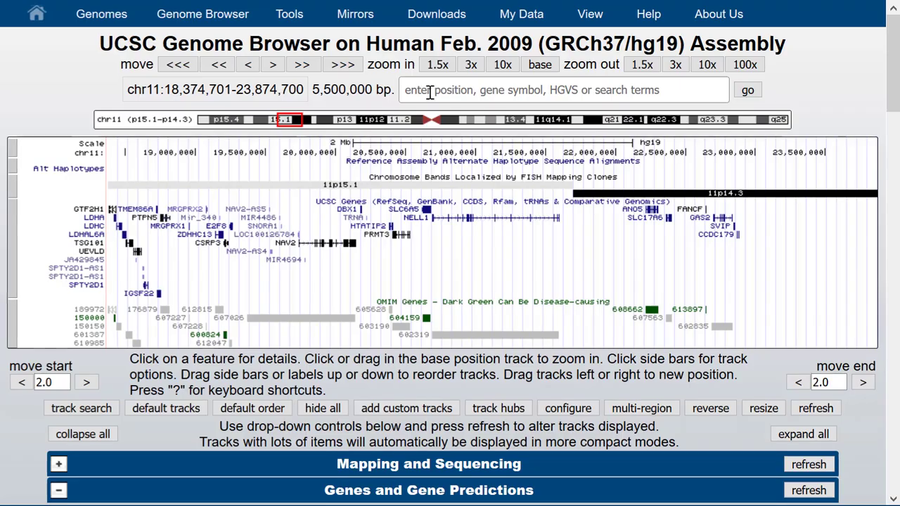
{"action": "left_click", "coordinate": [430, 93]}
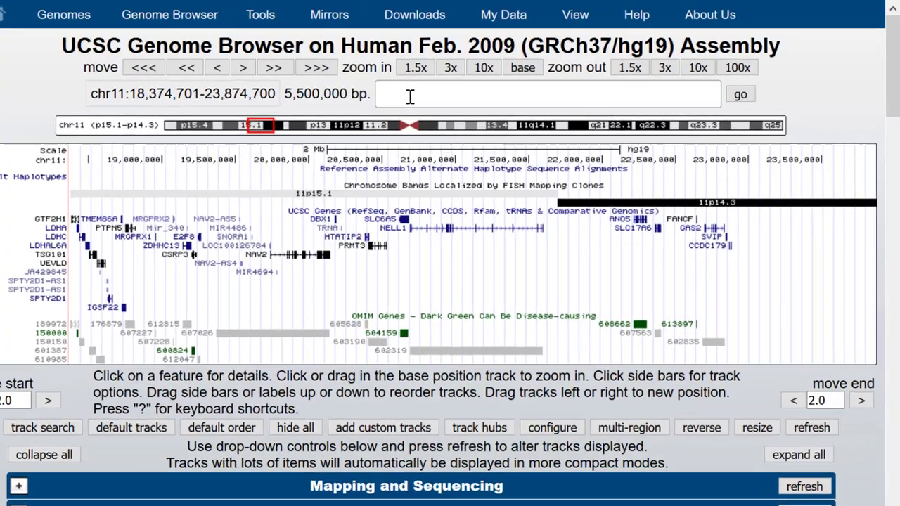
{"action": "type", "text": "cccaggacgagcccggagcaggagcttcccgcggctgccgccccgccgcgc"}
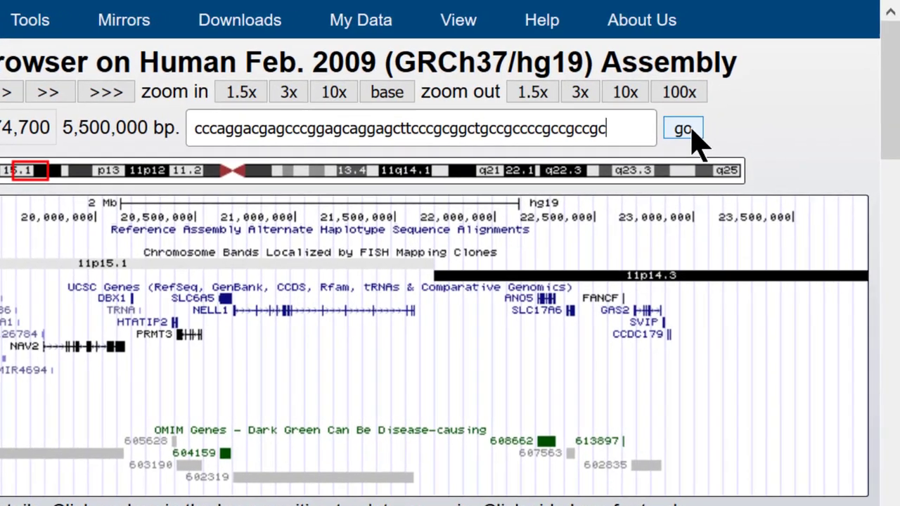
{"action": "left_click", "coordinate": [682, 130]}
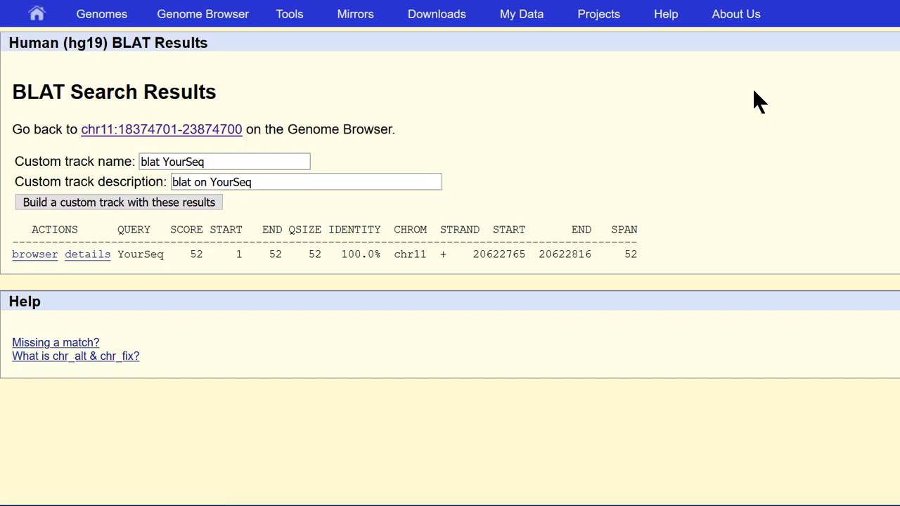
{"action": "left_click", "coordinate": [35, 254]}
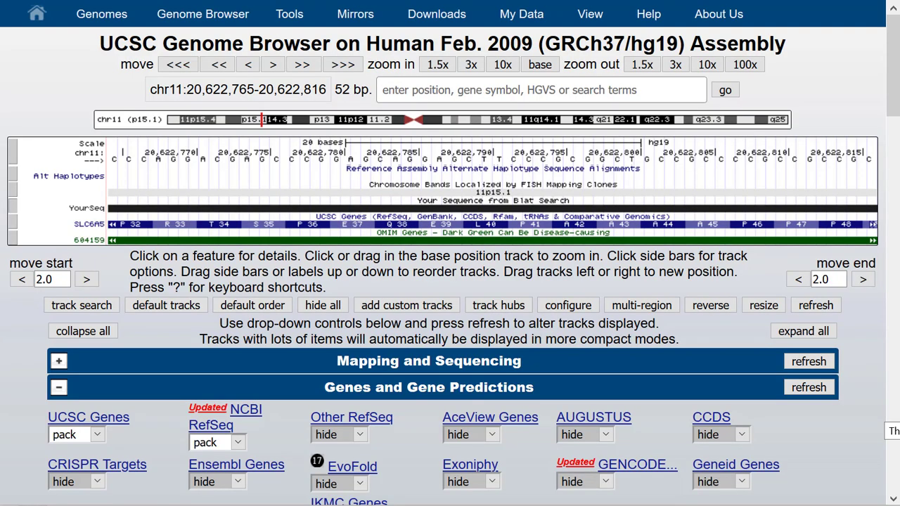
Step: Paste the sequence again, replace two bases with 'cc', and rerun the BLAT search
{"action": "left_click", "coordinate": [640, 92]}
{"action": "type", "text": "cccaggacgagcccggagcaggagcttcccgcggctgccgccccgcgccgc"}
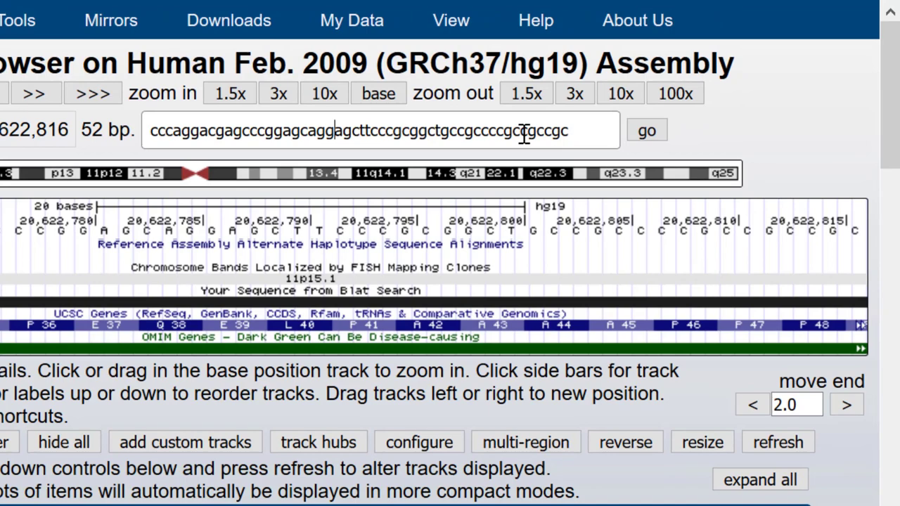
{"action": "key", "text": "BackSpace"}
{"action": "key", "text": "BackSpace"}
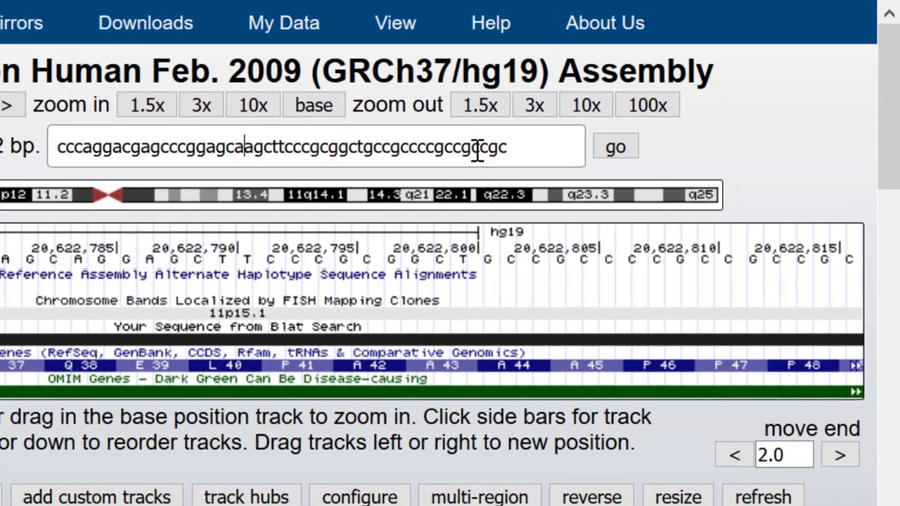
{"action": "key", "text": "Right"}
{"action": "key", "text": "Right"}
{"action": "key", "text": "Right"}
{"action": "key", "text": "Right"}
{"action": "key", "text": "Right"}
{"action": "key", "text": "Right"}
{"action": "key", "text": "Right"}
{"action": "key", "text": "Right"}
{"action": "key", "text": "Right"}
{"action": "key", "text": "Right"}
{"action": "key", "text": "Right"}
{"action": "key", "text": "Right"}
{"action": "key", "text": "Right"}
{"action": "type", "text": "cc"}
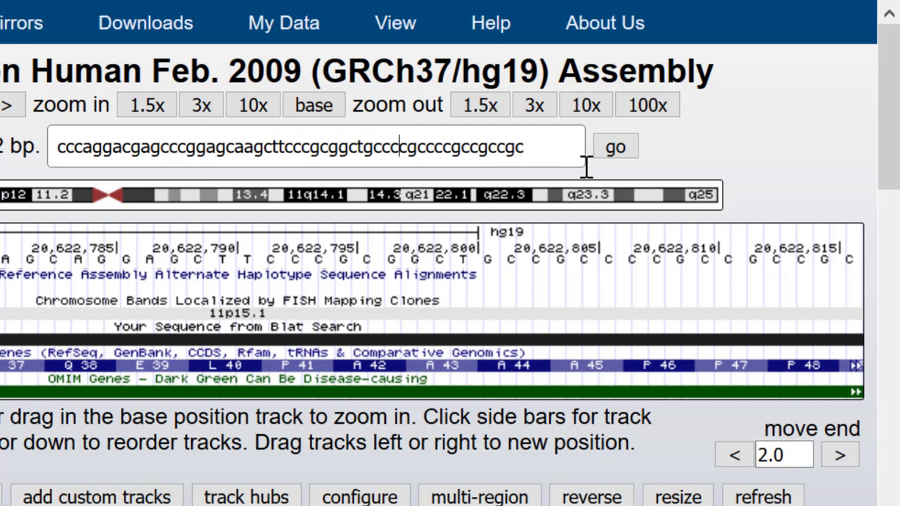
{"action": "left_click", "coordinate": [625, 159]}
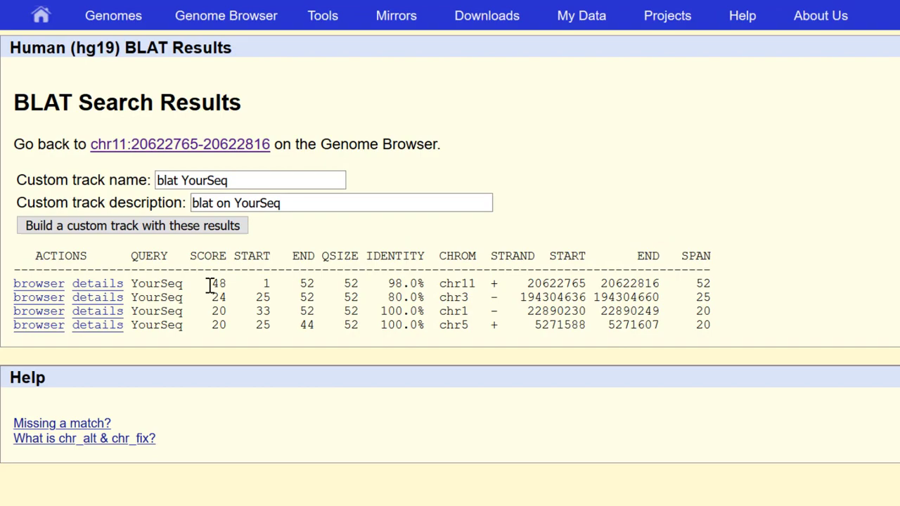
Step: Mark the top chr11 result at 98.0% identity in the BLAT results table
{"action": "left_click_drag", "start_coordinate": [209, 287], "coordinate": [809, 325]}
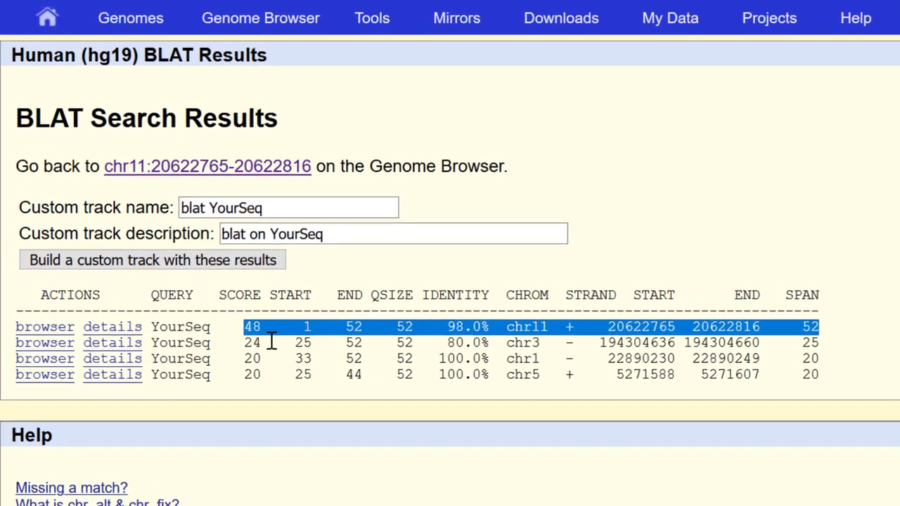
{"action": "left_click", "coordinate": [529, 319]}
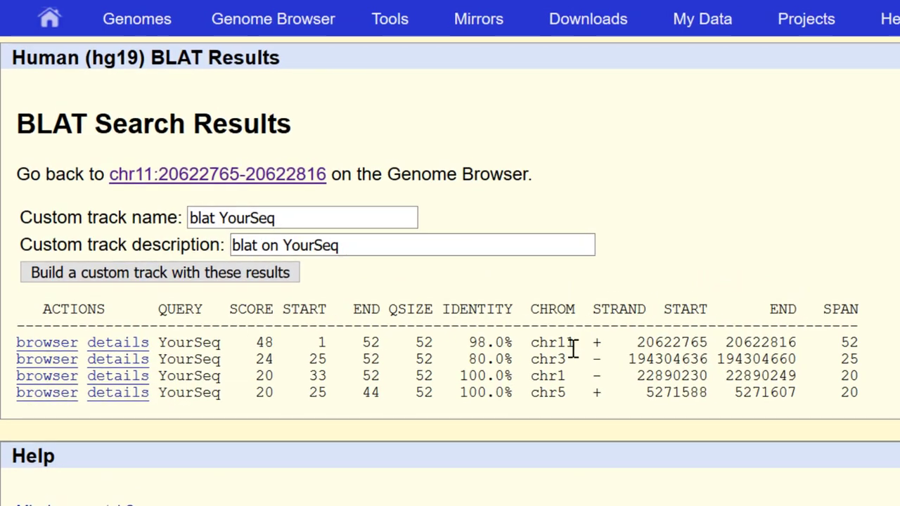
{"action": "left_click_drag", "start_coordinate": [577, 348], "coordinate": [529, 343]}
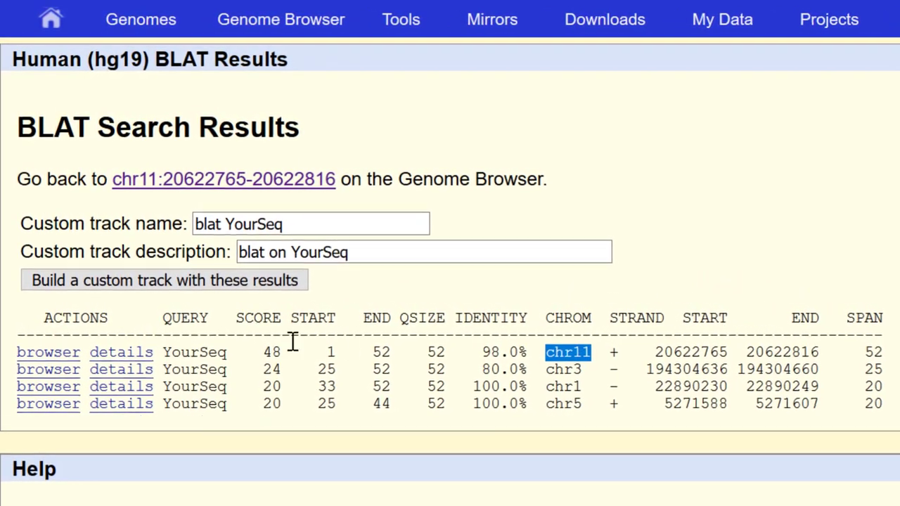
Step: Open the 98% chr11 hit at chr11:20,622,765-20,622,816, showing the YourSeq alignment gap
{"action": "left_click", "coordinate": [70, 357]}
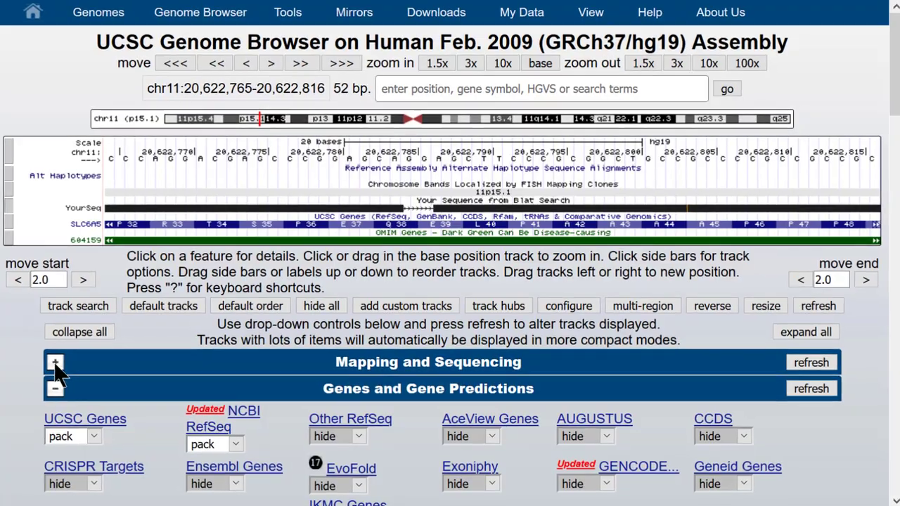
Step: Configure the Short Match track to find the sequence GCG in pack mode and submit
{"action": "left_click", "coordinate": [55, 363]}
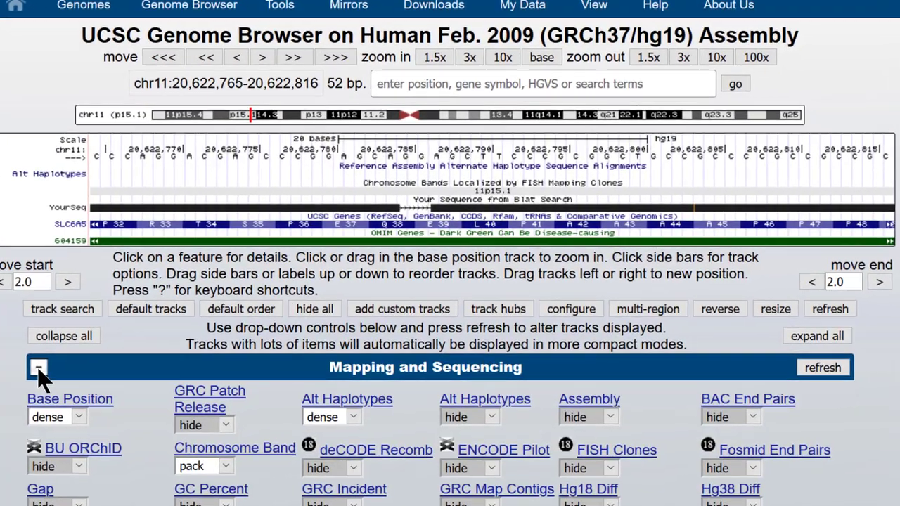
{"action": "scroll", "coordinate": [391, 428], "scroll_direction": "down", "scroll_amount": 3}
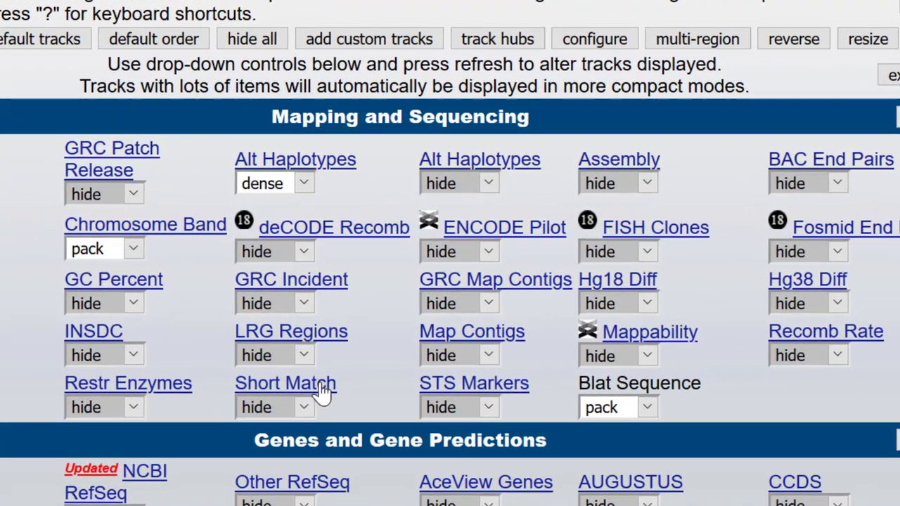
{"action": "left_click", "coordinate": [320, 394]}
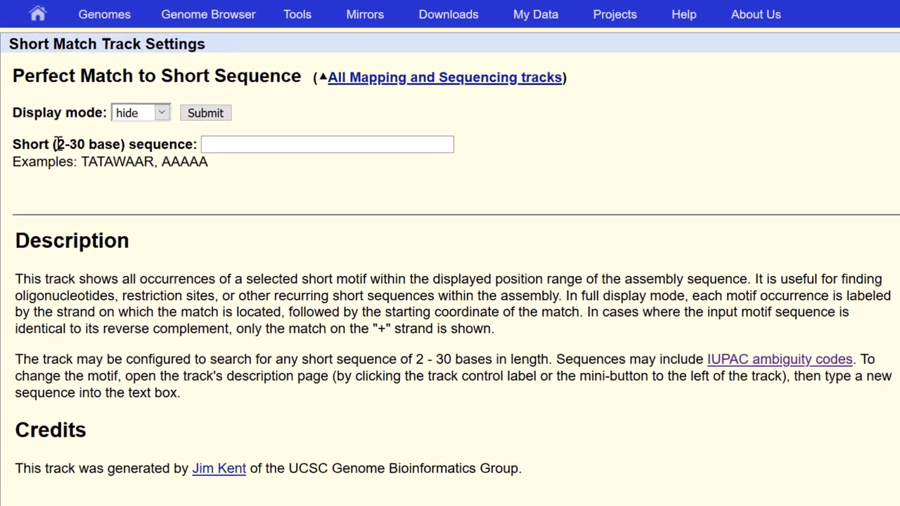
{"action": "left_click_drag", "start_coordinate": [56, 140], "coordinate": [87, 163]}
{"action": "left_click", "coordinate": [86, 171]}
{"action": "left_click", "coordinate": [231, 147]}
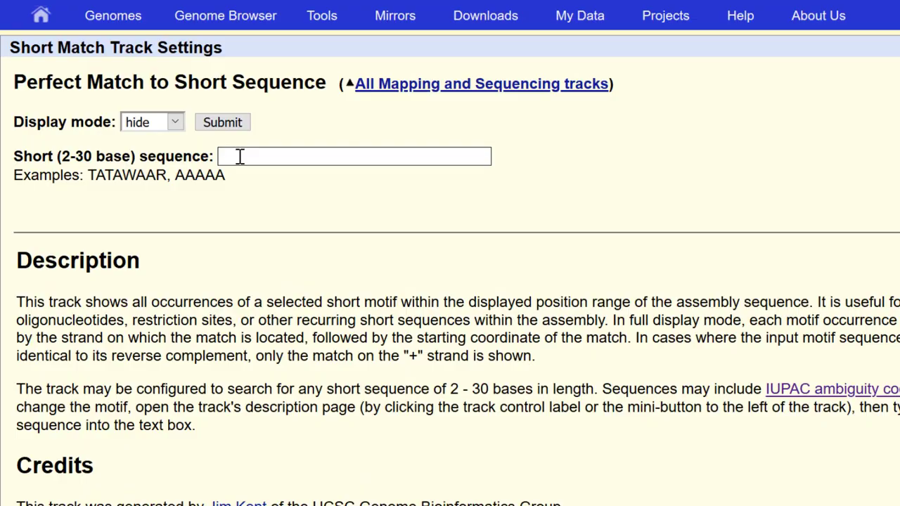
{"action": "type", "text": "GCG"}
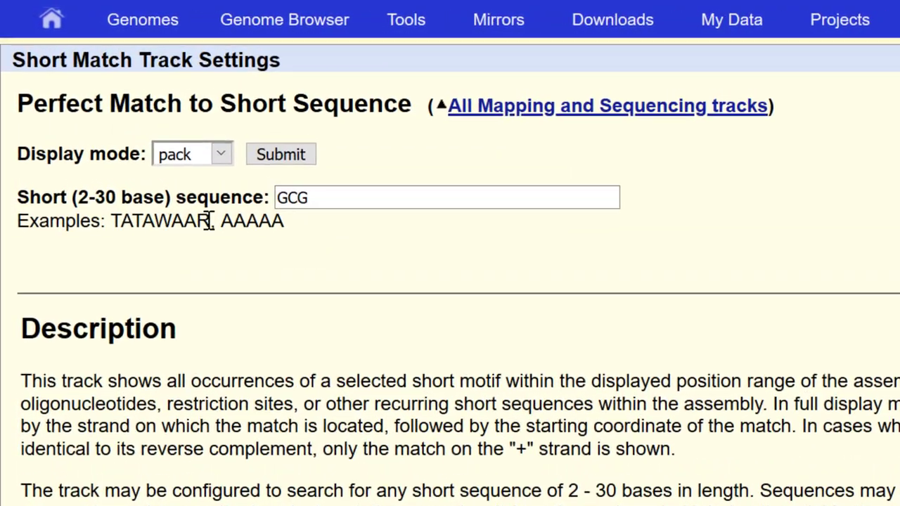
{"action": "left_click_drag", "start_coordinate": [194, 204], "coordinate": [158, 204]}
{"action": "left_click_drag", "start_coordinate": [155, 239], "coordinate": [120, 231]}
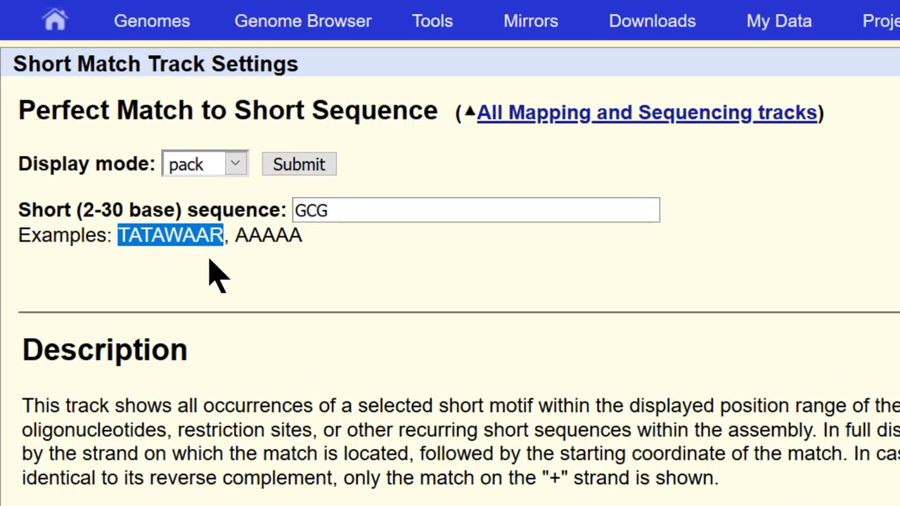
{"action": "left_click", "coordinate": [310, 158]}
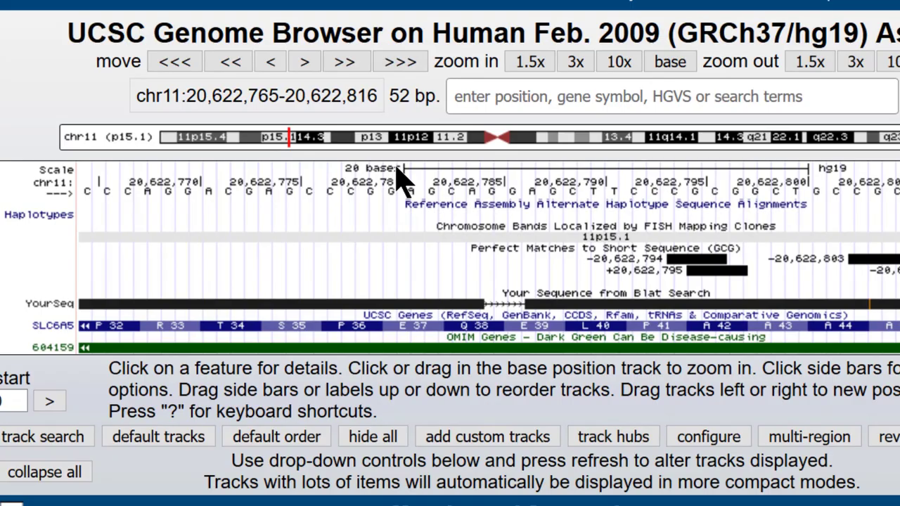
Step: Highlight chr11:20,622,781-20,622,790 in light blue, zoom out 3x to 156 bp, and select another span
{"action": "left_click_drag", "start_coordinate": [398, 175], "coordinate": [613, 209]}
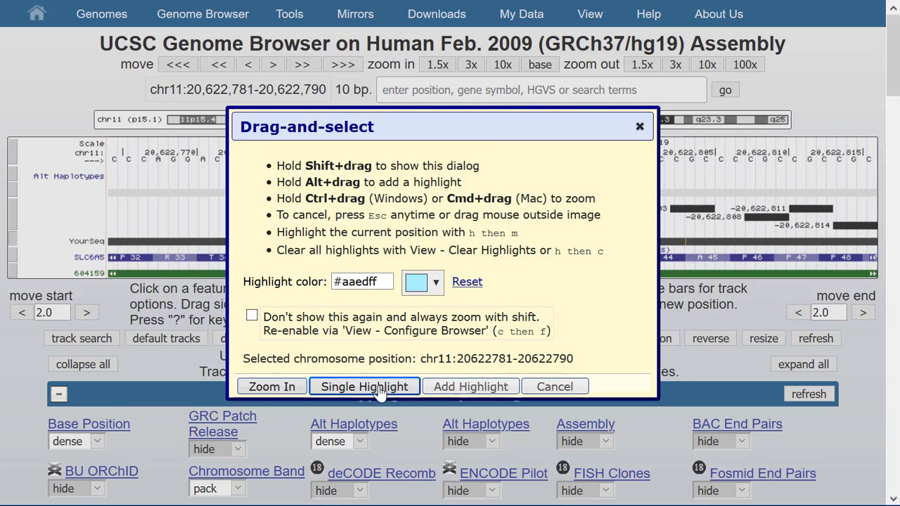
{"action": "left_click", "coordinate": [379, 391]}
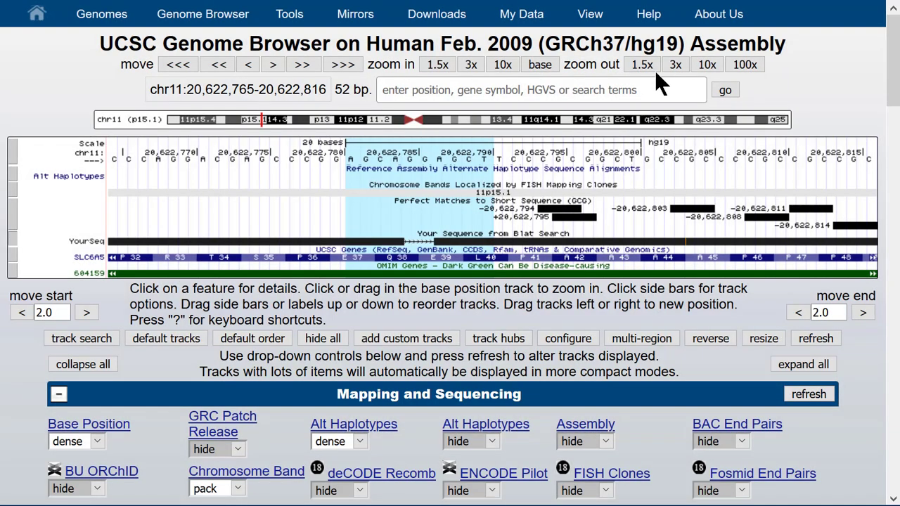
{"action": "left_click", "coordinate": [674, 62]}
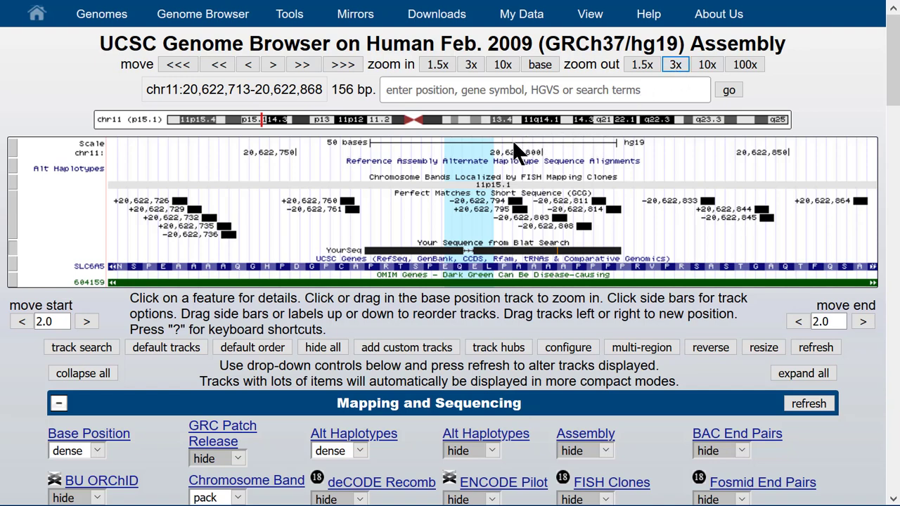
{"action": "left_click_drag", "start_coordinate": [513, 150], "coordinate": [566, 153]}
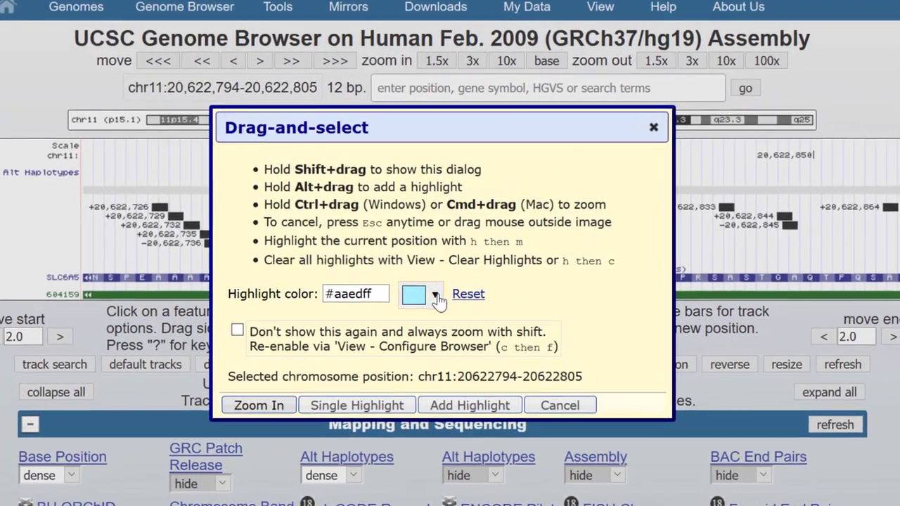
Step: Add a dark blue highlight, zoom out 10x to 1,560 bp at chr11:20,622,011-20,623,570
{"action": "left_click", "coordinate": [436, 284]}
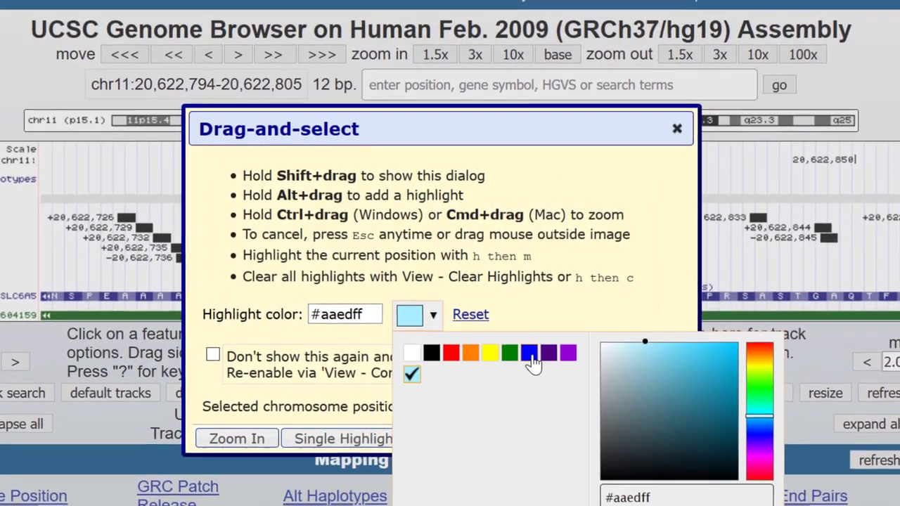
{"action": "left_click", "coordinate": [522, 334]}
{"action": "left_click", "coordinate": [474, 444]}
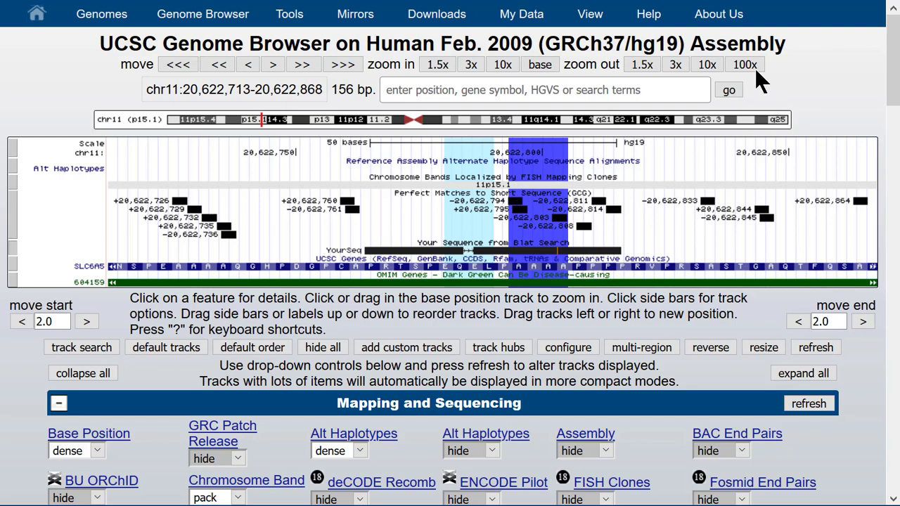
{"action": "left_click", "coordinate": [705, 64]}
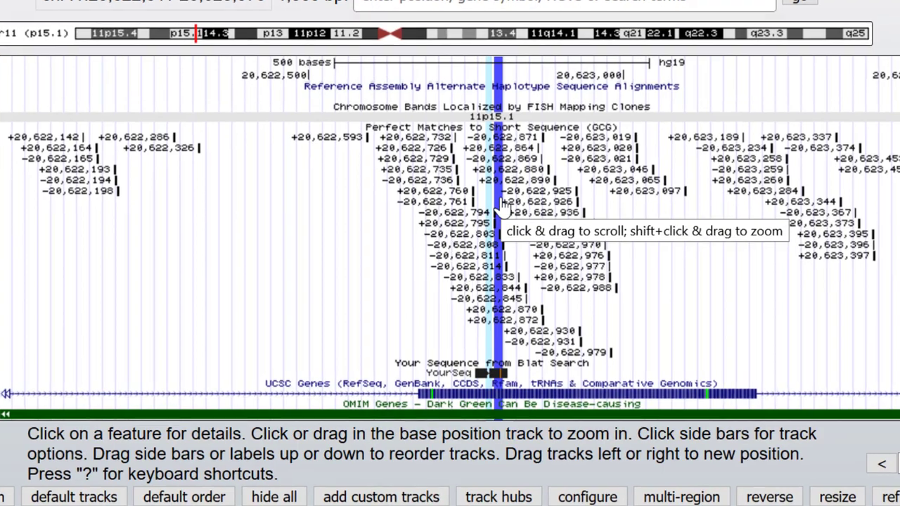
{"action": "right_click", "coordinate": [501, 204]}
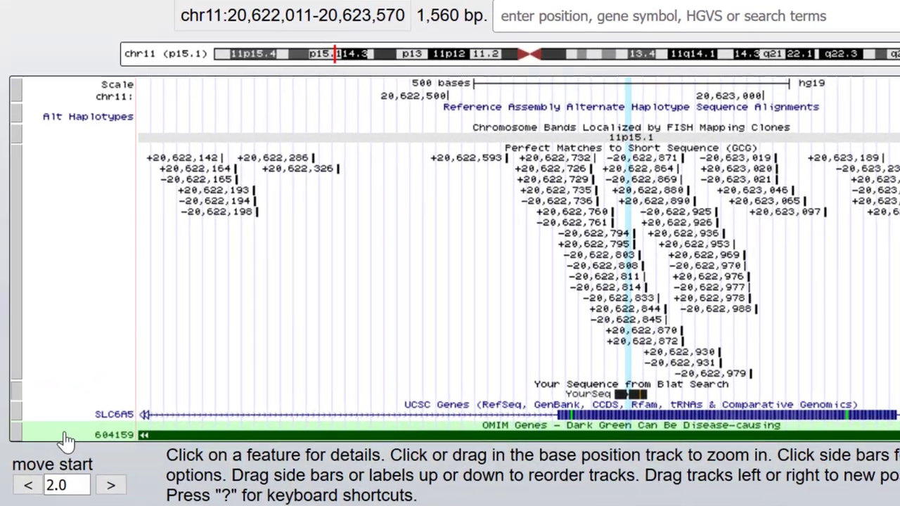
Step: Move the OMIM Genes track up and put the UCSC Genes SLC6A5 track directly under the bands
{"action": "left_click_drag", "start_coordinate": [56, 427], "coordinate": [112, 232]}
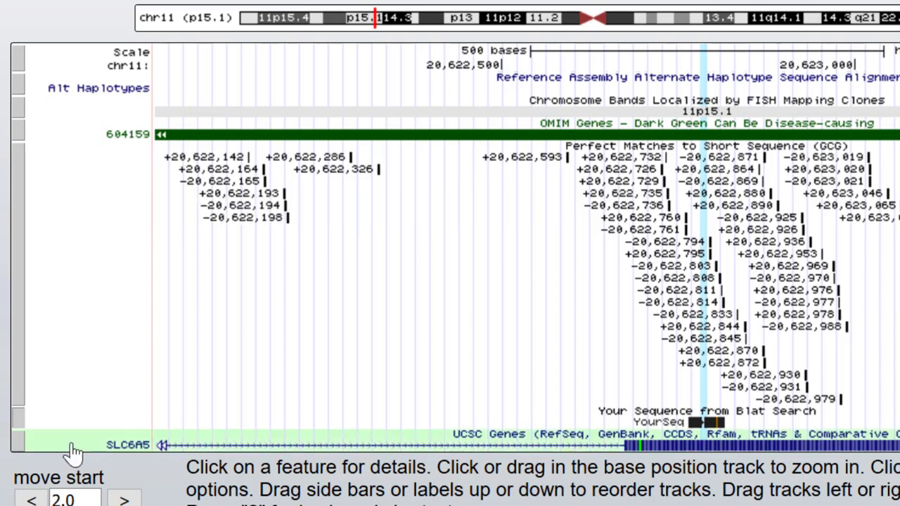
{"action": "left_click_drag", "start_coordinate": [116, 444], "coordinate": [133, 118]}
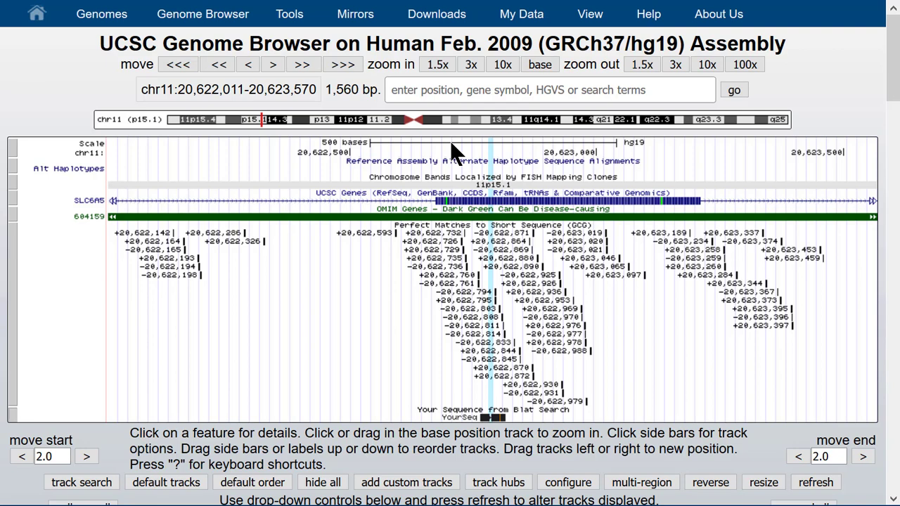
Step: Zoom into chr11:20,622,703-20,622,856 (154 bp) so SLC6A5 amino acid letters appear
{"action": "left_click_drag", "start_coordinate": [451, 141], "coordinate": [526, 153]}
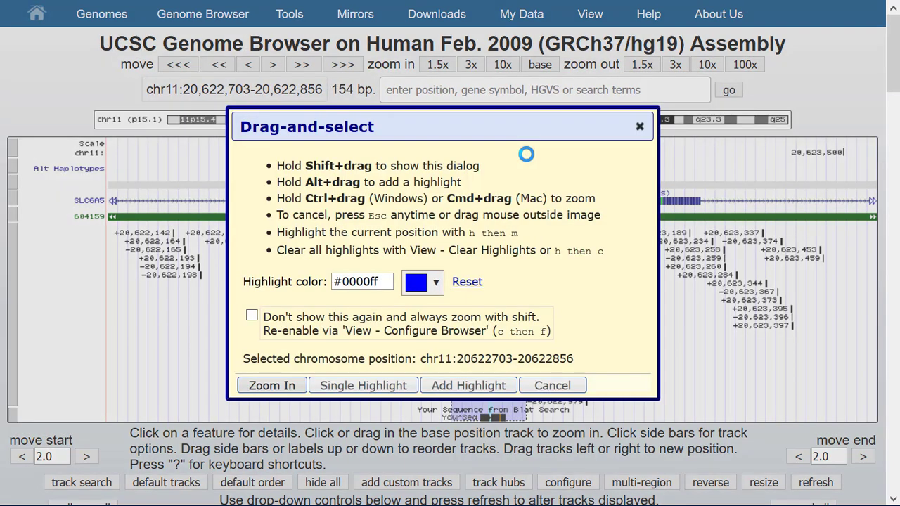
{"action": "left_click", "coordinate": [286, 388]}
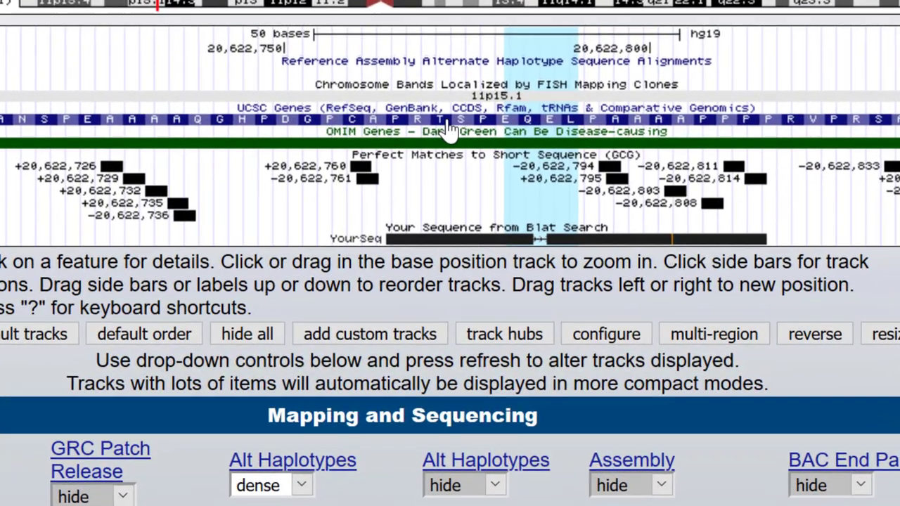
Step: Zoom from the UCSC Genes track to the full SLC6A5 gene, chr11:20,620,946-20,676,610
{"action": "right_click", "coordinate": [447, 129]}
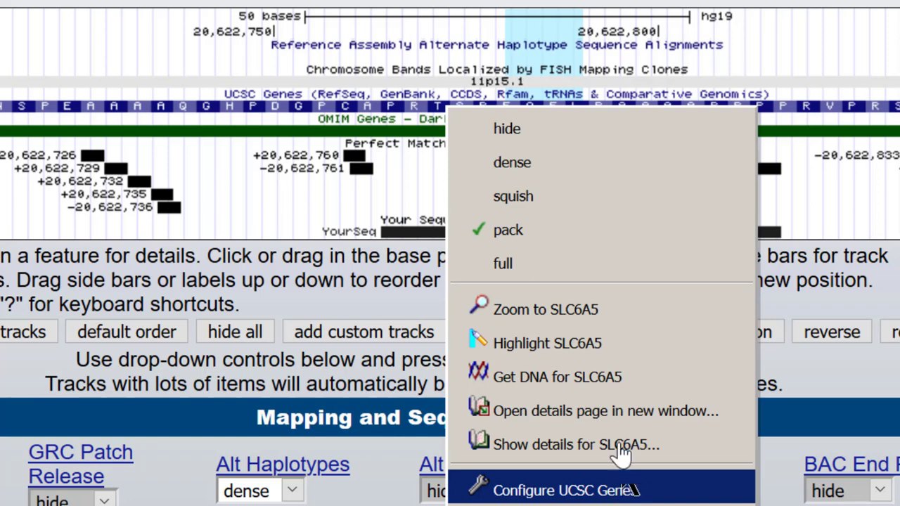
{"action": "left_click", "coordinate": [594, 316]}
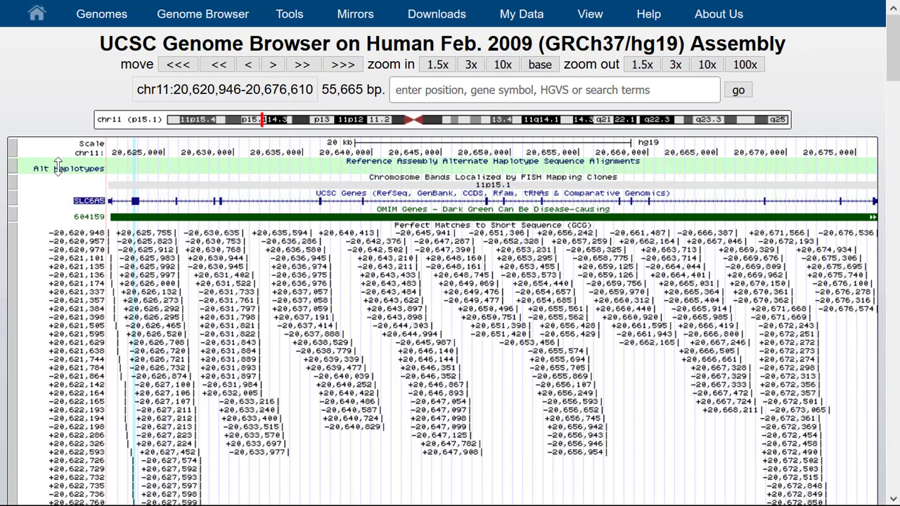
Step: Hide the Alt Haplotypes, Chromosome Bands, OMIM Genes and Short Match tracks, then bring up the YourSeq track menu
{"action": "right_click", "coordinate": [32, 168]}
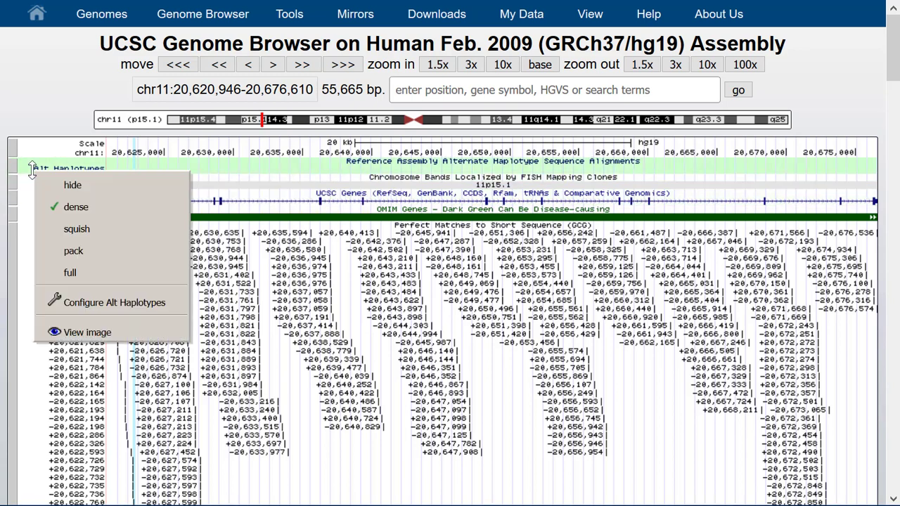
{"action": "left_click", "coordinate": [43, 182]}
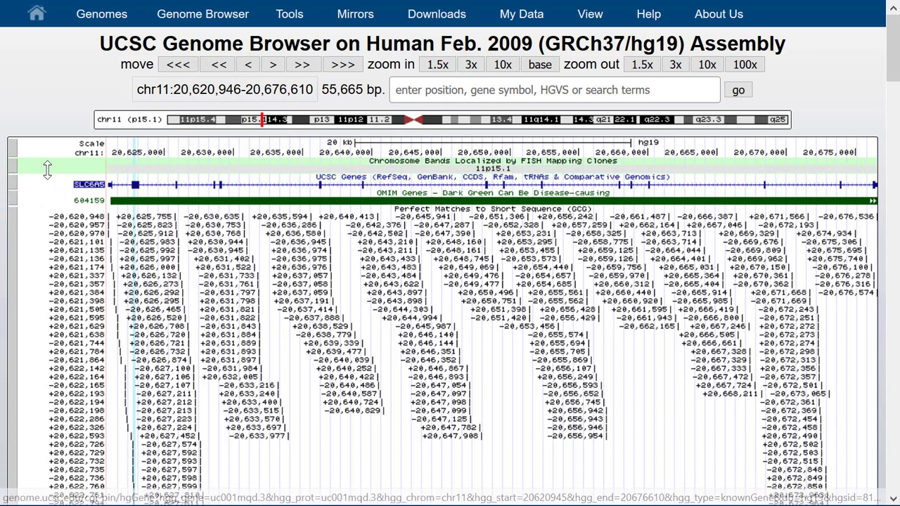
{"action": "right_click", "coordinate": [50, 169]}
{"action": "left_click", "coordinate": [71, 183]}
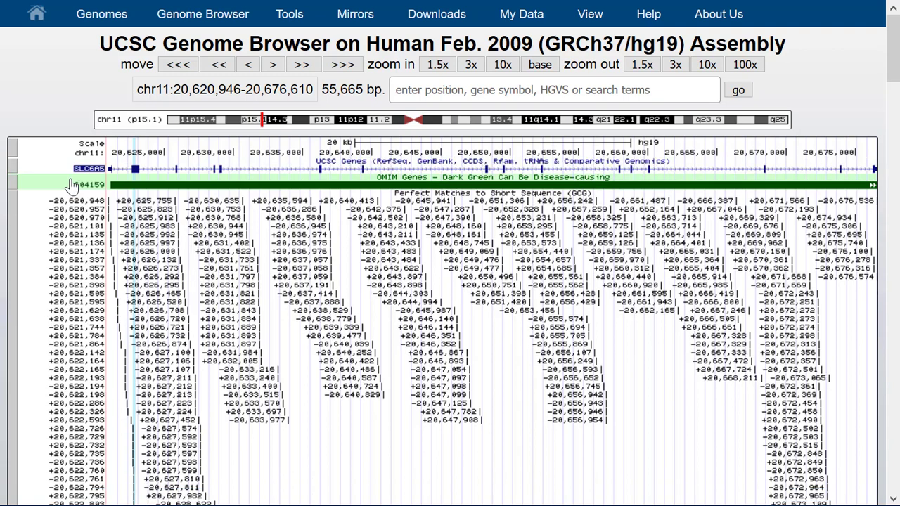
{"action": "right_click", "coordinate": [42, 181]}
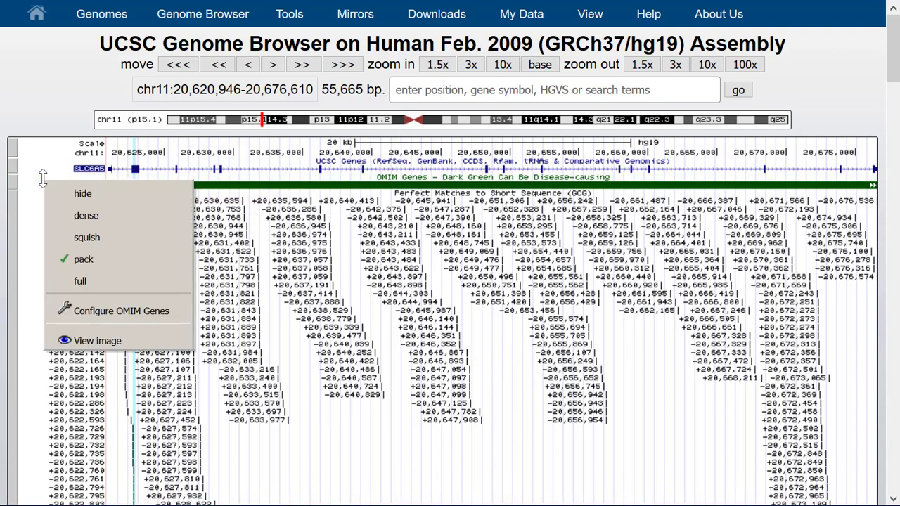
{"action": "left_click", "coordinate": [67, 194]}
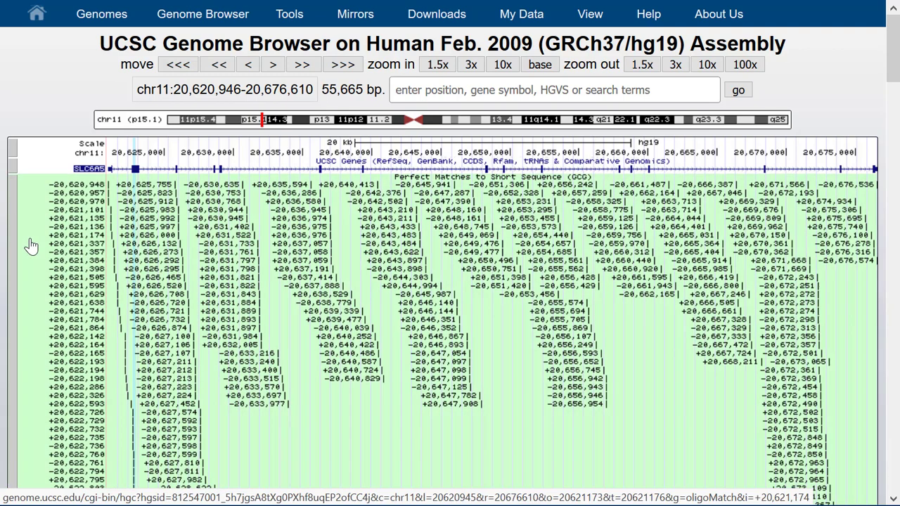
{"action": "right_click", "coordinate": [31, 239]}
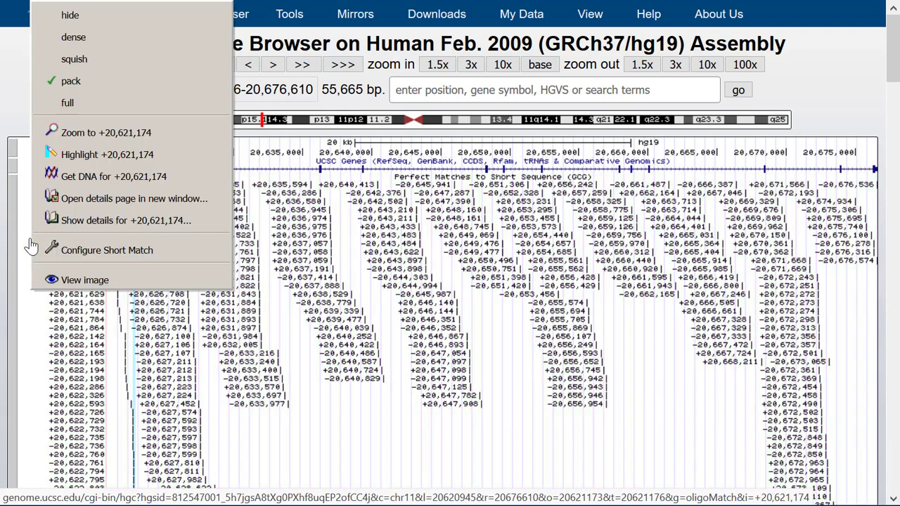
{"action": "left_click", "coordinate": [107, 15]}
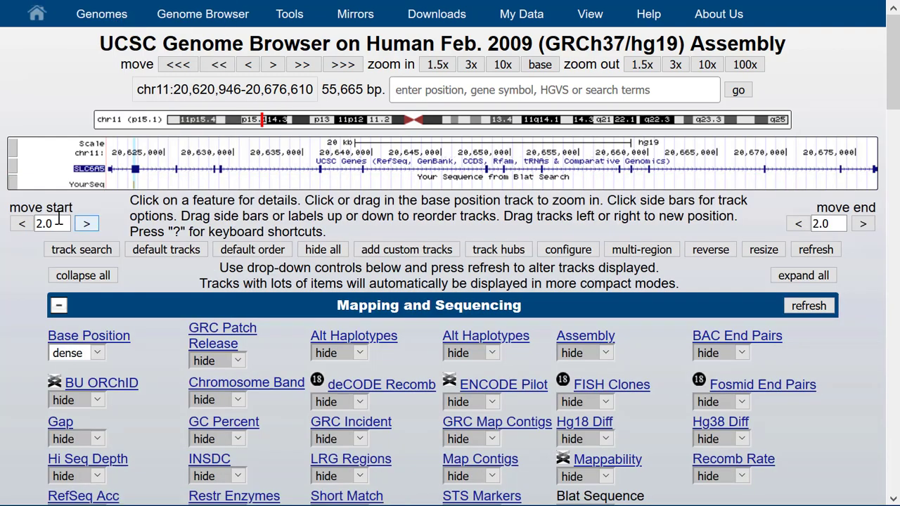
{"action": "right_click", "coordinate": [32, 175]}
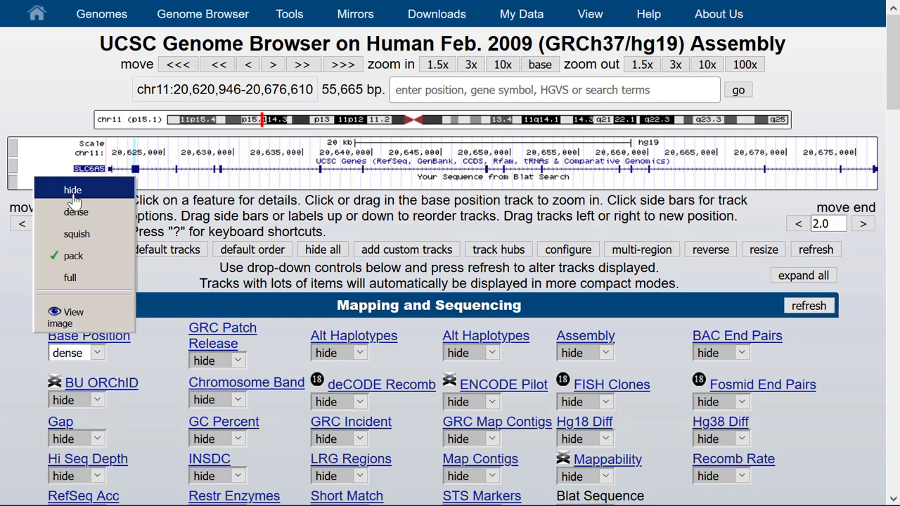
Step: Hide the YourSeq BLAT track and zoom into a 549 bp region of SLC6A5
{"action": "left_click", "coordinate": [32, 184]}
{"action": "left_click_drag", "start_coordinate": [486, 145], "coordinate": [499, 149]}
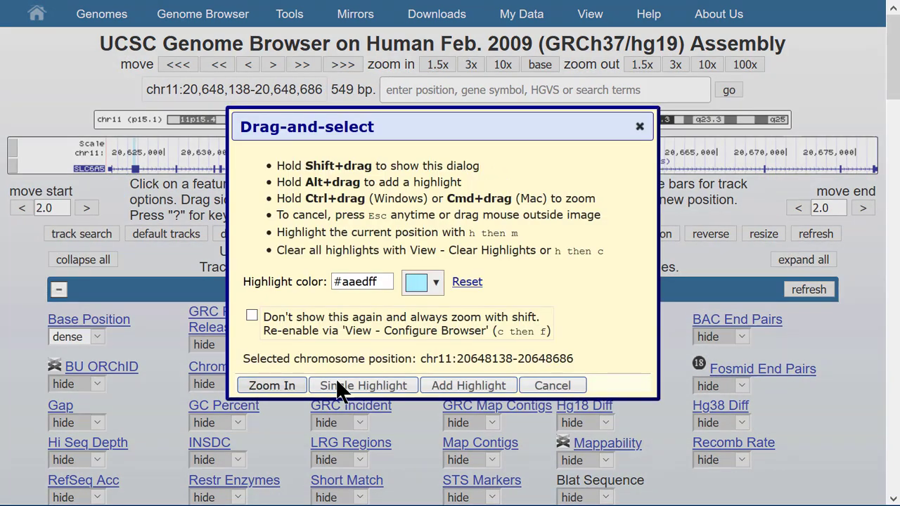
{"action": "left_click", "coordinate": [296, 386]}
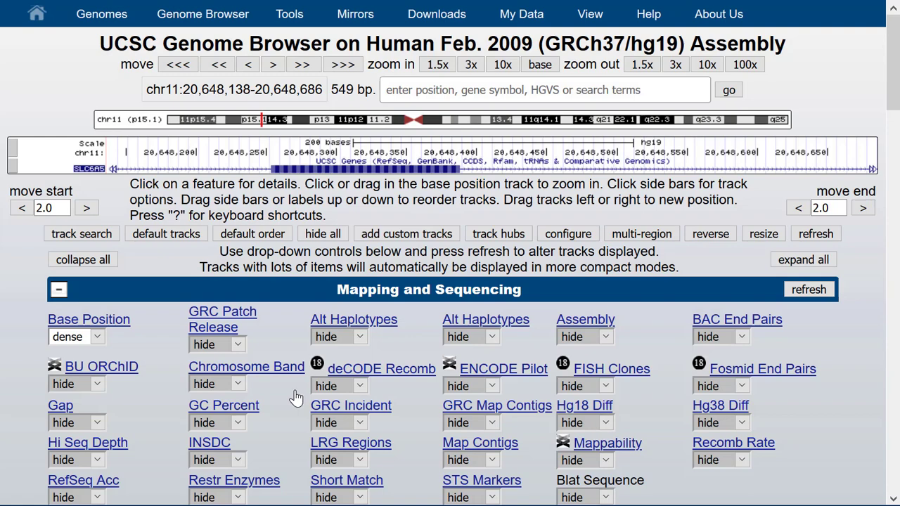
Step: Zoom further into the 48 bp exon stretch chr11:20,648,272-20,648,319
{"action": "left_click_drag", "start_coordinate": [298, 144], "coordinate": [365, 168]}
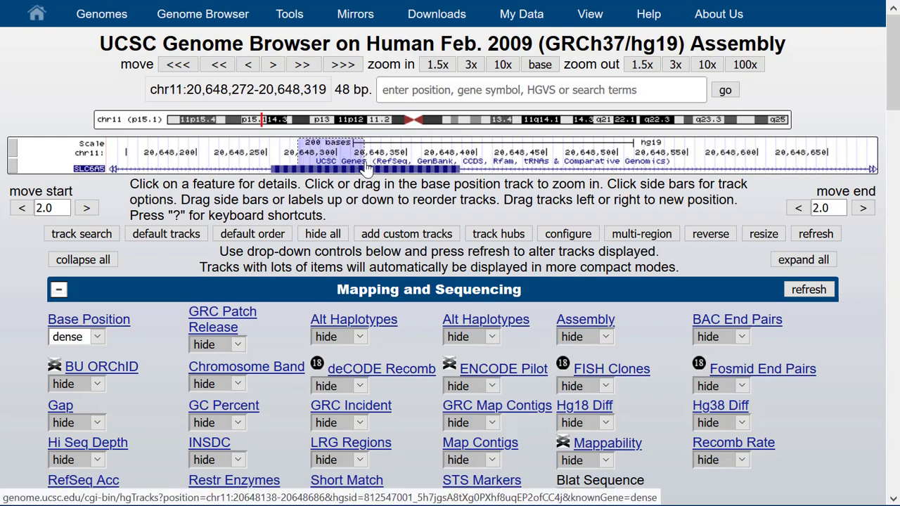
{"action": "left_click", "coordinate": [325, 384]}
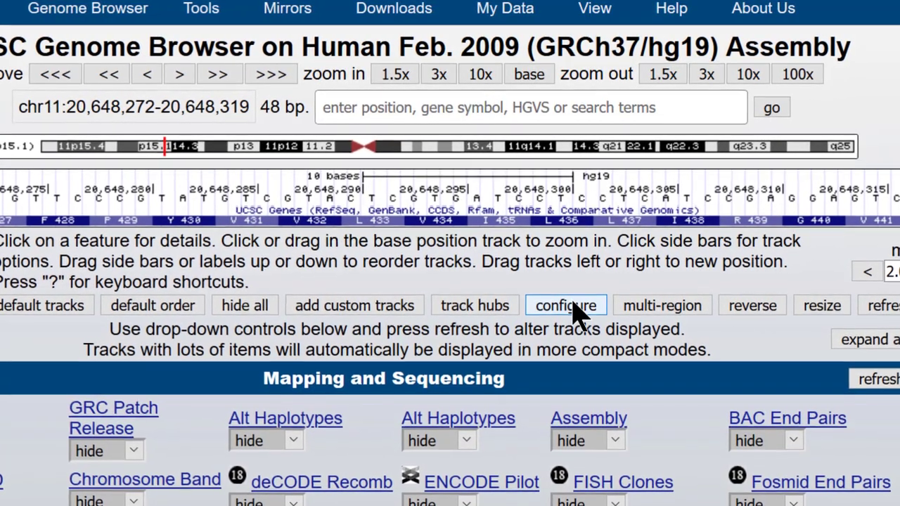
{"action": "left_click", "coordinate": [575, 313]}
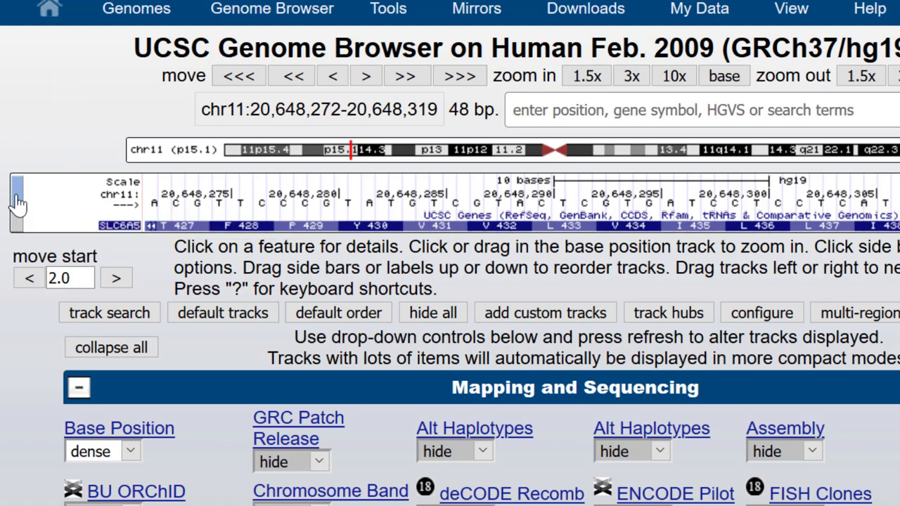
Step: Title the Base Position ruler 'this is my title' and show the assembly name and position above it
{"action": "left_click", "coordinate": [18, 203]}
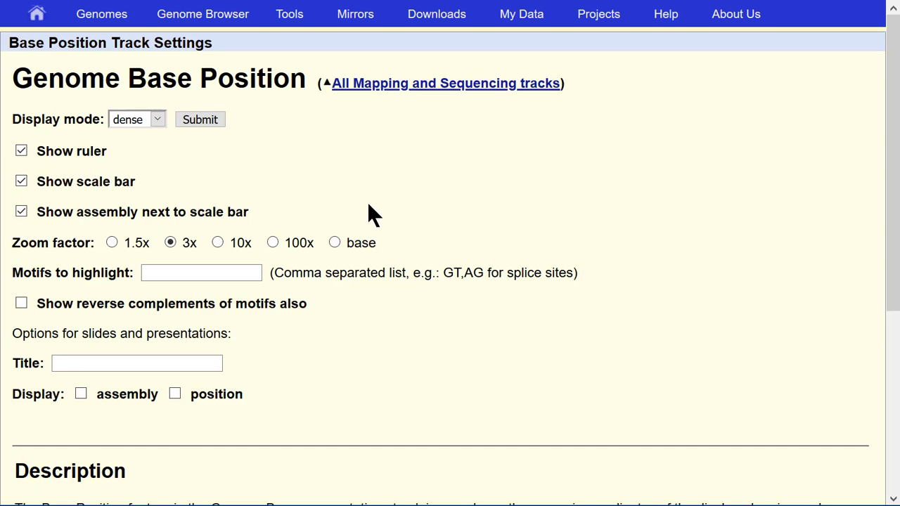
{"action": "left_click", "coordinate": [177, 364]}
{"action": "type", "text": "this is my "}
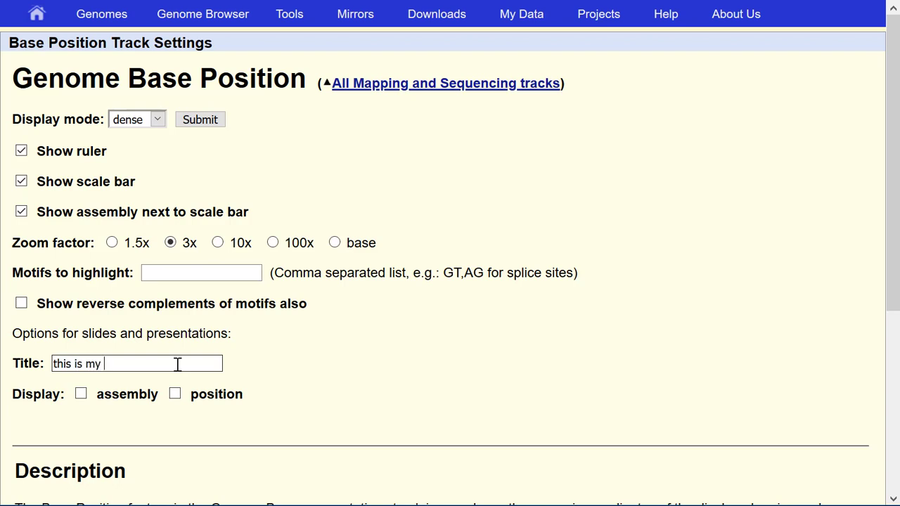
{"action": "type", "text": "title"}
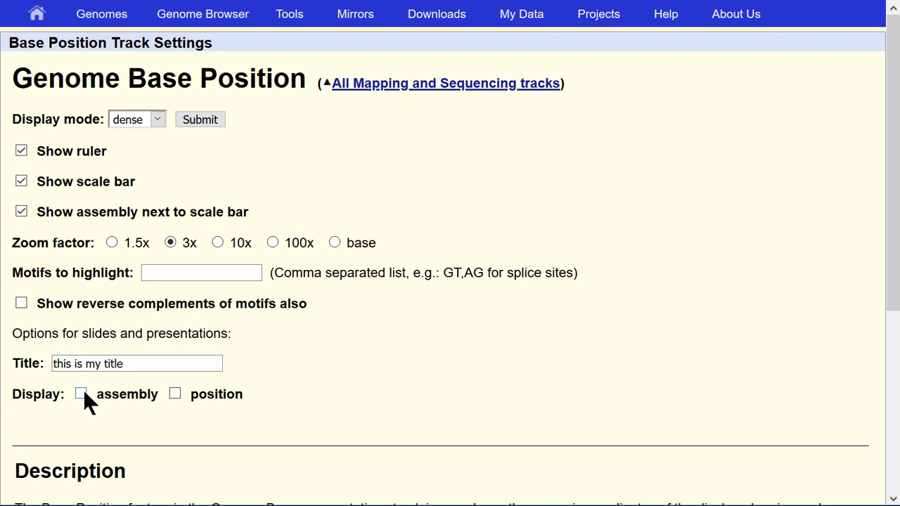
{"action": "left_click", "coordinate": [175, 394]}
{"action": "left_click", "coordinate": [215, 118]}
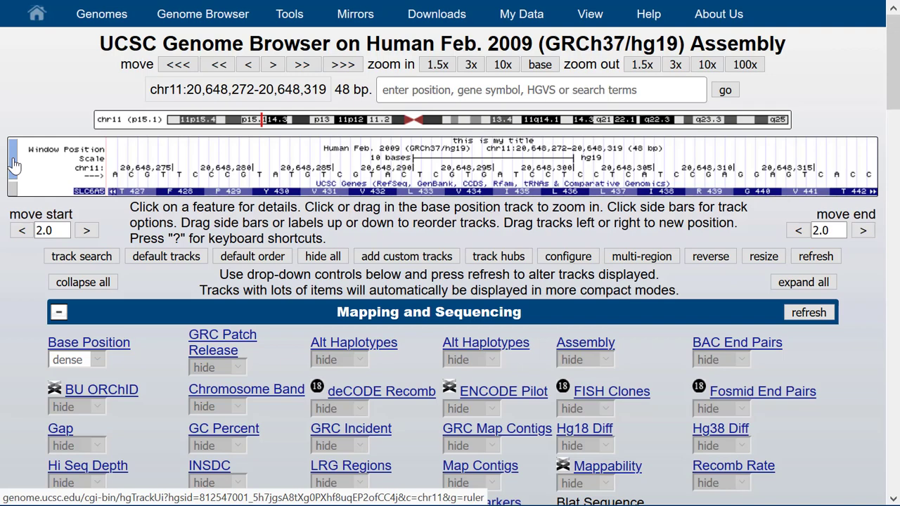
Step: Remove the ruler title, assembly and position labels, and set Base Position to full display
{"action": "left_click", "coordinate": [14, 165]}
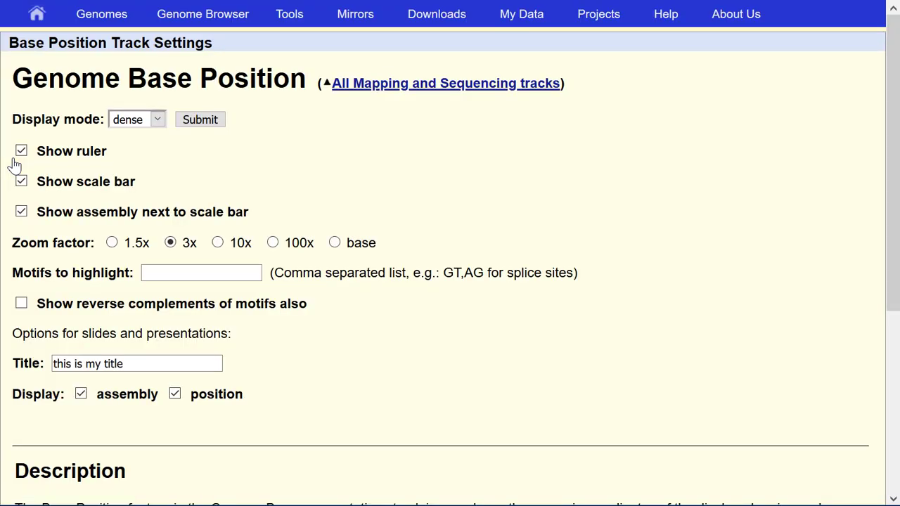
{"action": "left_click", "coordinate": [82, 394]}
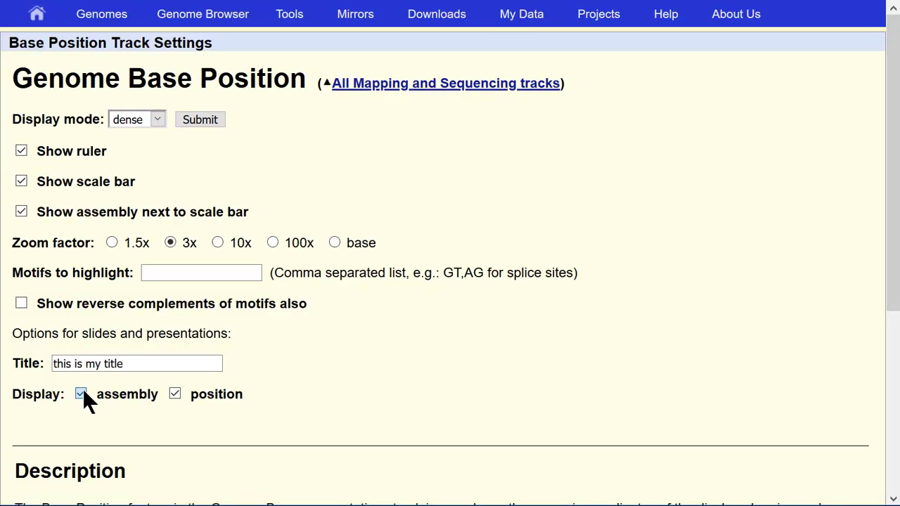
{"action": "left_click", "coordinate": [175, 393]}
{"action": "left_click_drag", "start_coordinate": [157, 364], "coordinate": [53, 364]}
{"action": "key", "text": "BackSpace"}
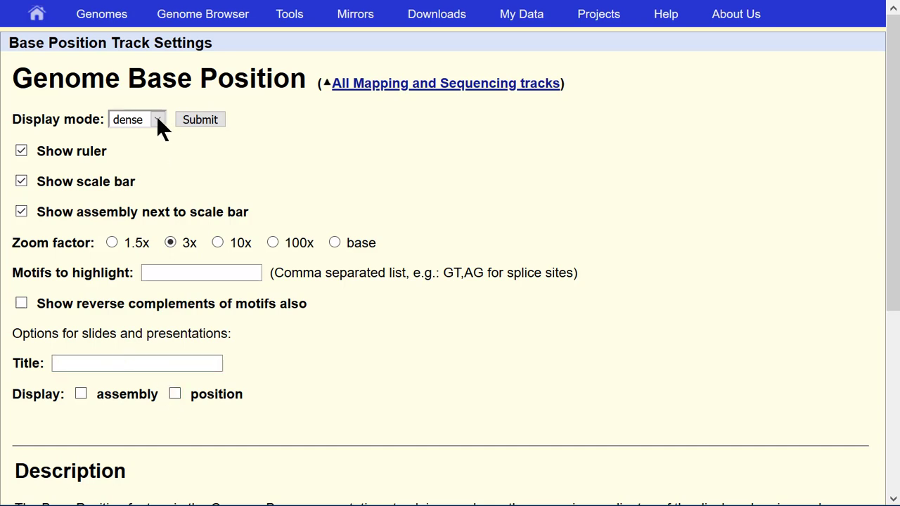
{"action": "left_click", "coordinate": [156, 118]}
{"action": "left_click", "coordinate": [149, 183]}
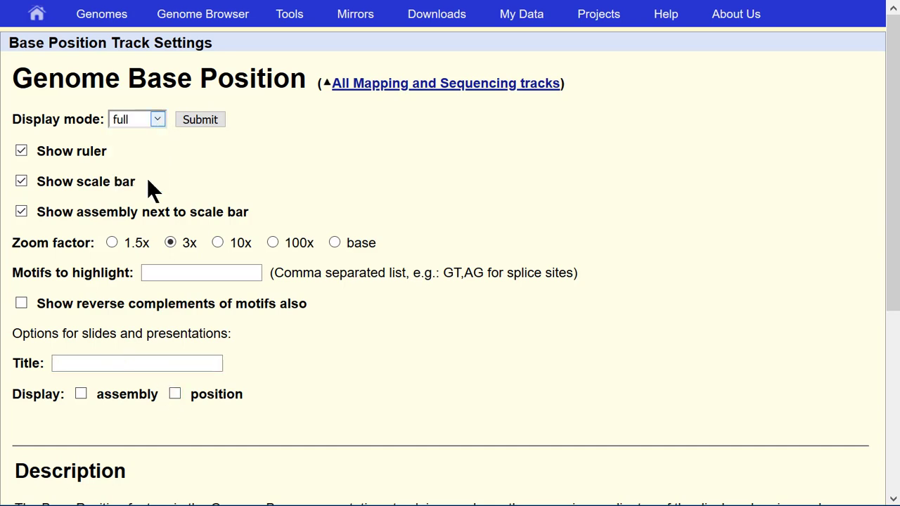
{"action": "left_click", "coordinate": [200, 119]}
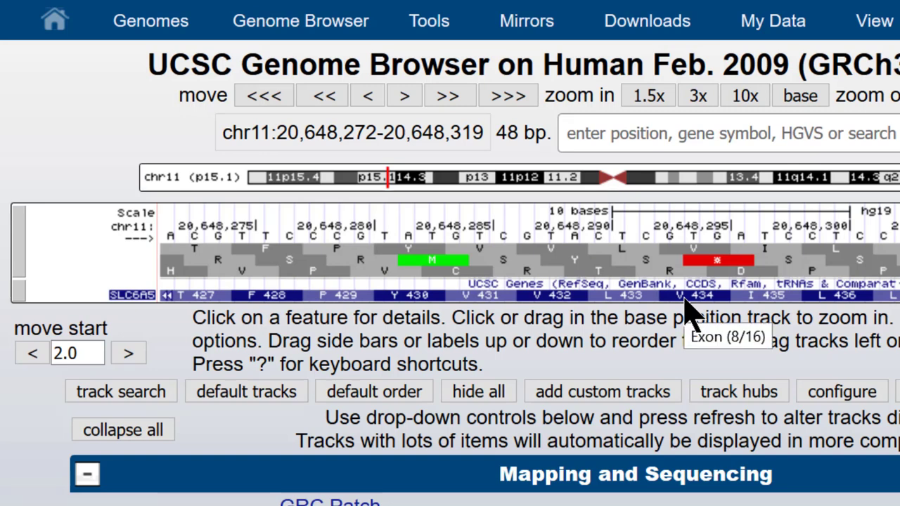
Step: Switch the bases to the complementary strand, then back to the forward strand
{"action": "left_click", "coordinate": [142, 242]}
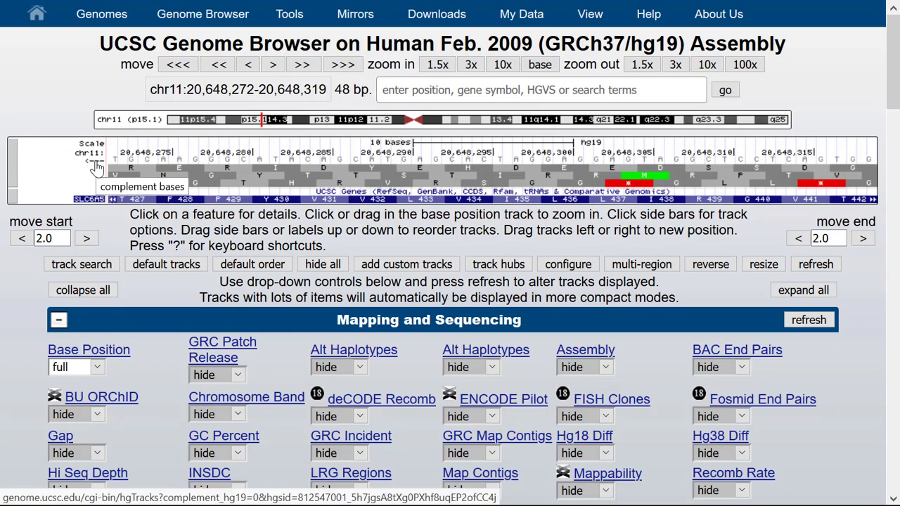
{"action": "left_click", "coordinate": [96, 166]}
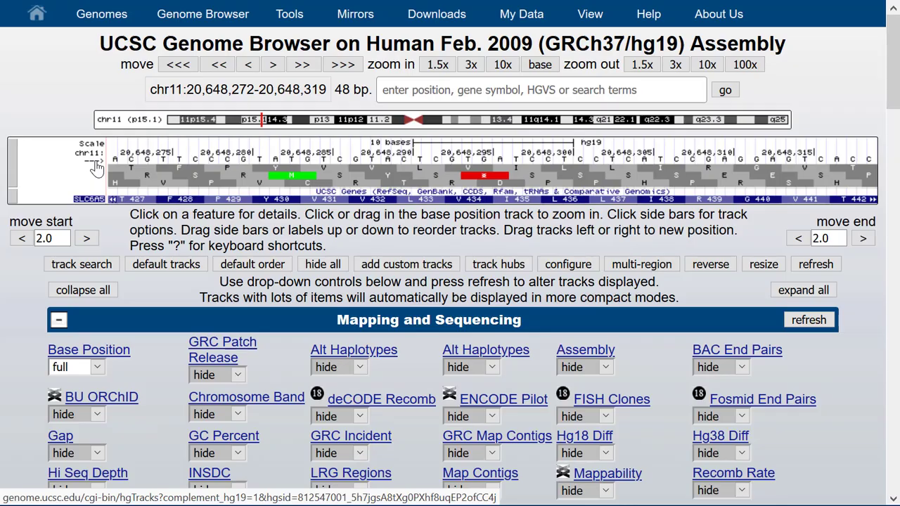
Step: Set the Base Position track back to dense display mode
{"action": "left_click", "coordinate": [15, 170]}
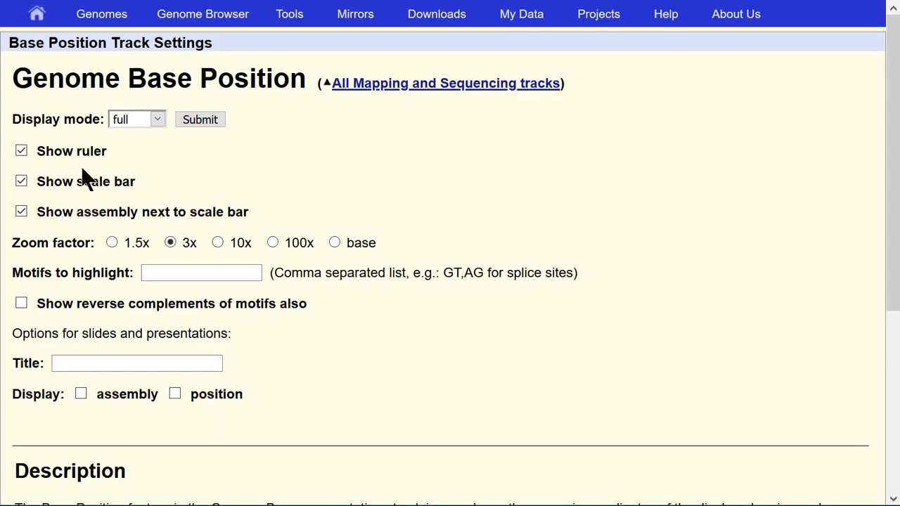
{"action": "left_click", "coordinate": [155, 119]}
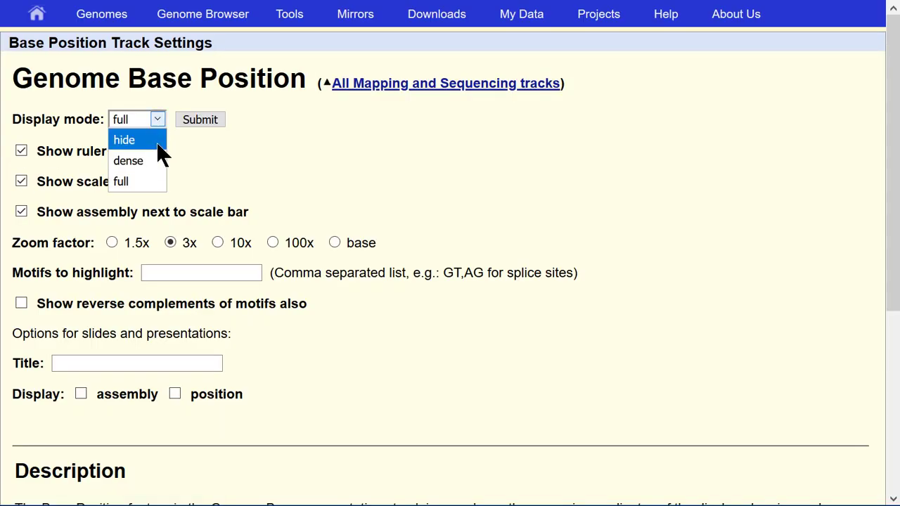
{"action": "left_click", "coordinate": [156, 159]}
{"action": "left_click", "coordinate": [200, 124]}
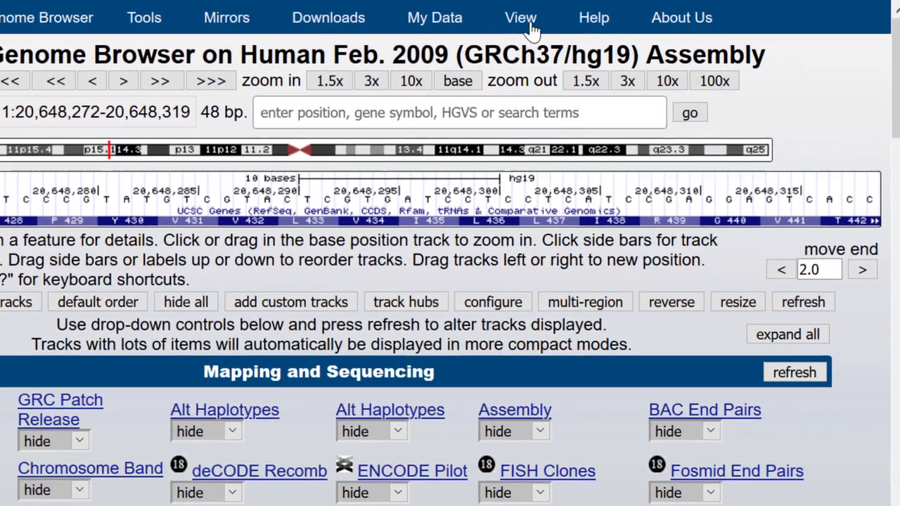
{"action": "mouse_move", "coordinate": [553, 18]}
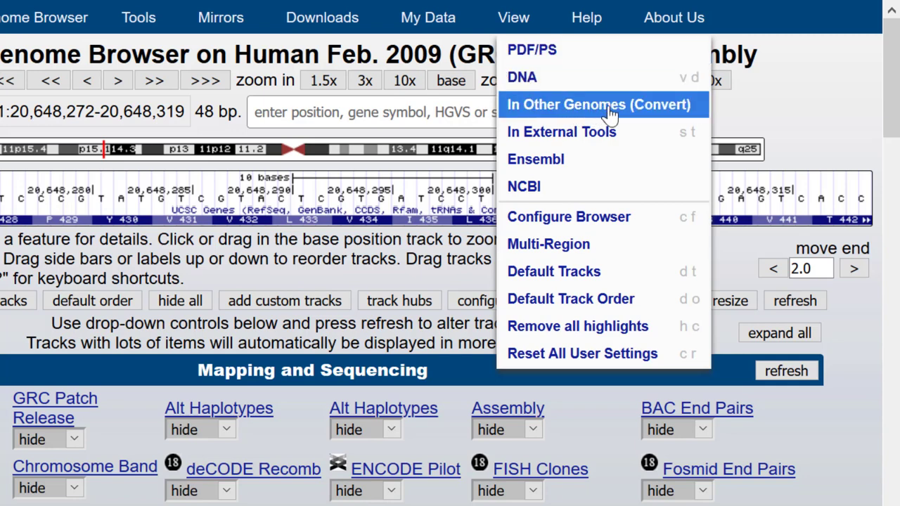
{"action": "left_click", "coordinate": [609, 112]}
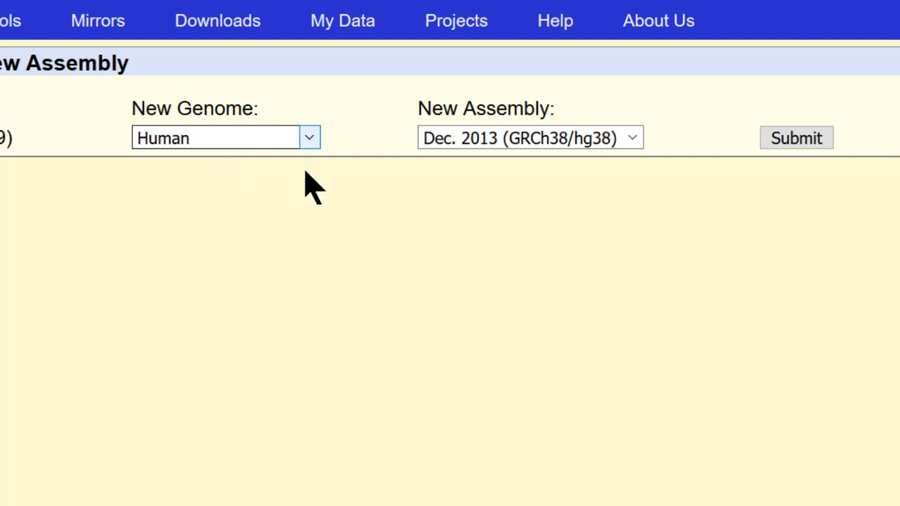
{"action": "left_click", "coordinate": [590, 144]}
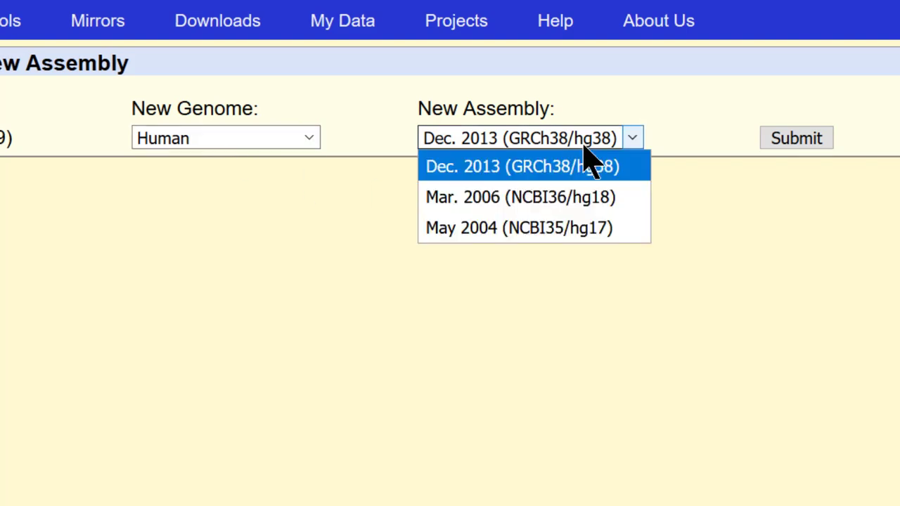
{"action": "left_click", "coordinate": [585, 147]}
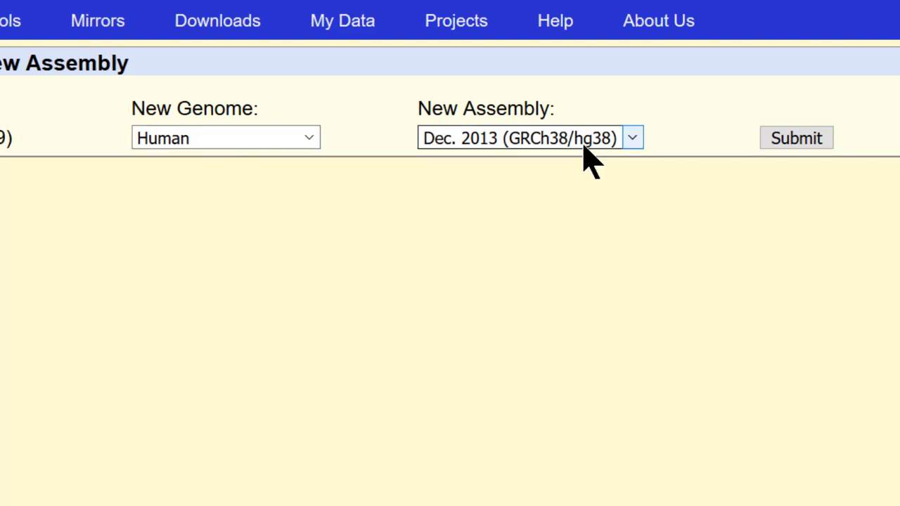
{"action": "left_click", "coordinate": [273, 149]}
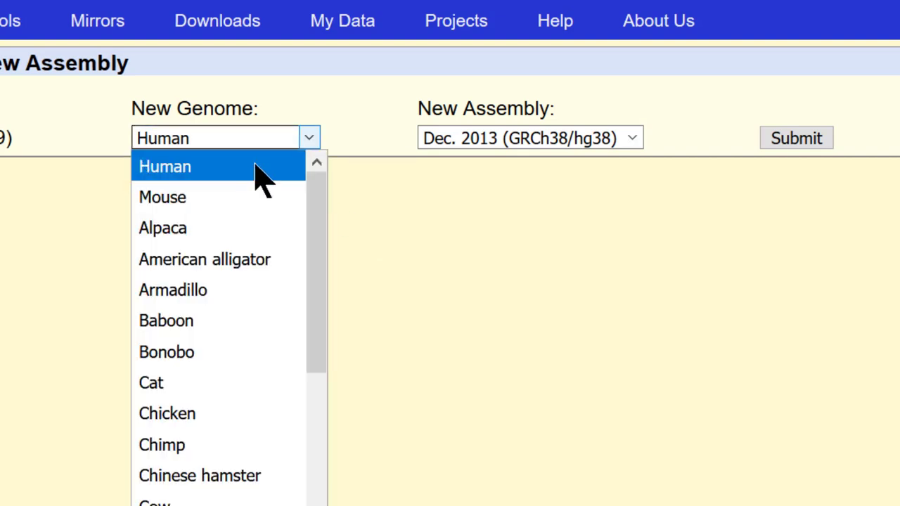
{"action": "left_click", "coordinate": [257, 170]}
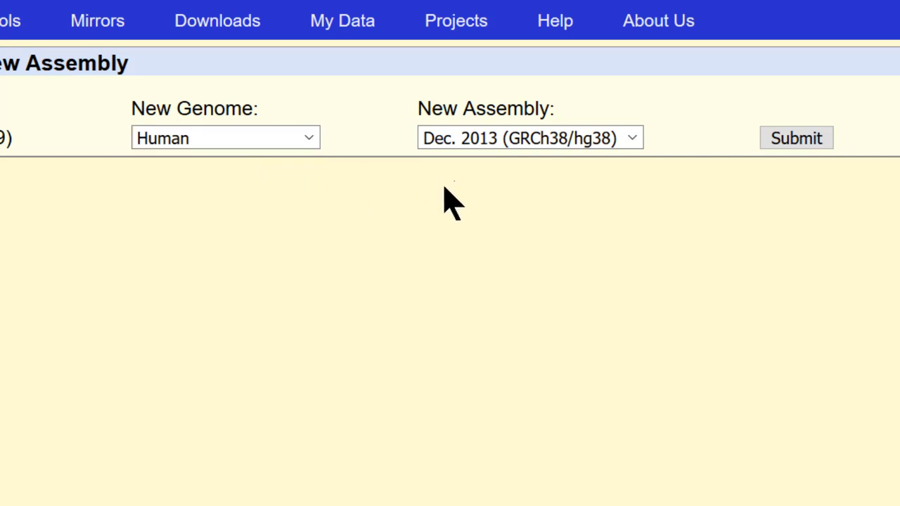
{"action": "left_click", "coordinate": [801, 147]}
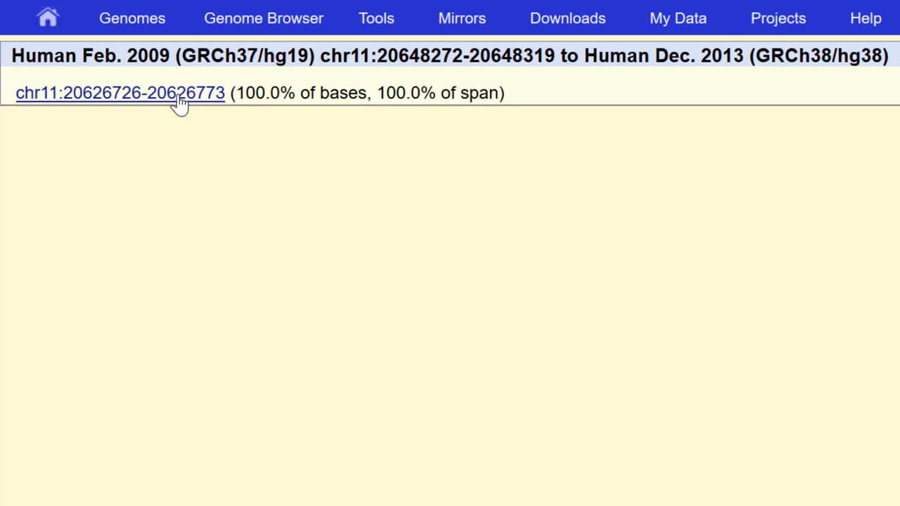
{"action": "left_click", "coordinate": [180, 98]}
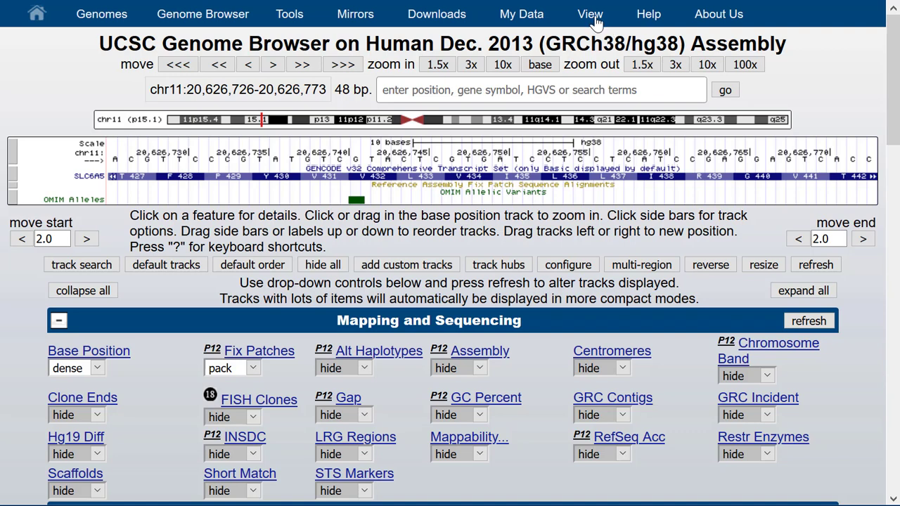
{"action": "mouse_move", "coordinate": [595, 26]}
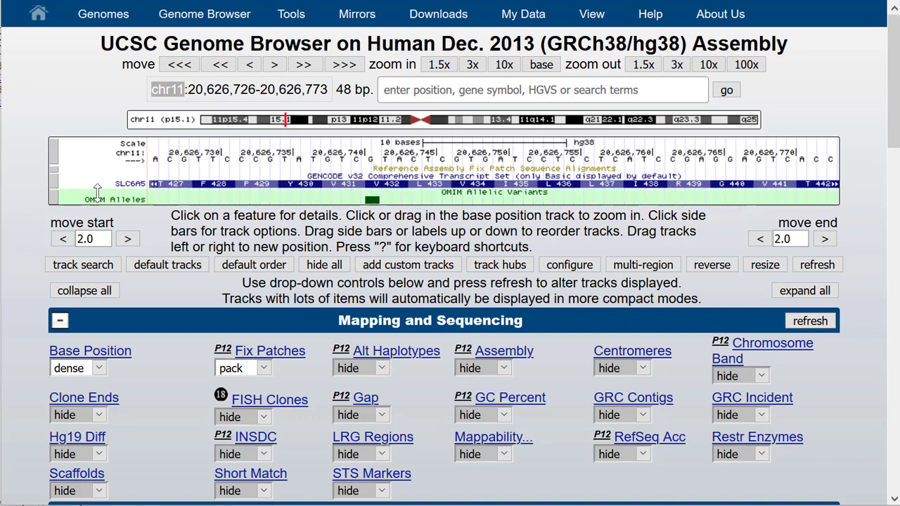
Step: Pan the hg38 view about 400 bases lower into the intron, to chr11:20,626,326-20,626,373
{"action": "key", "text": "Left"}
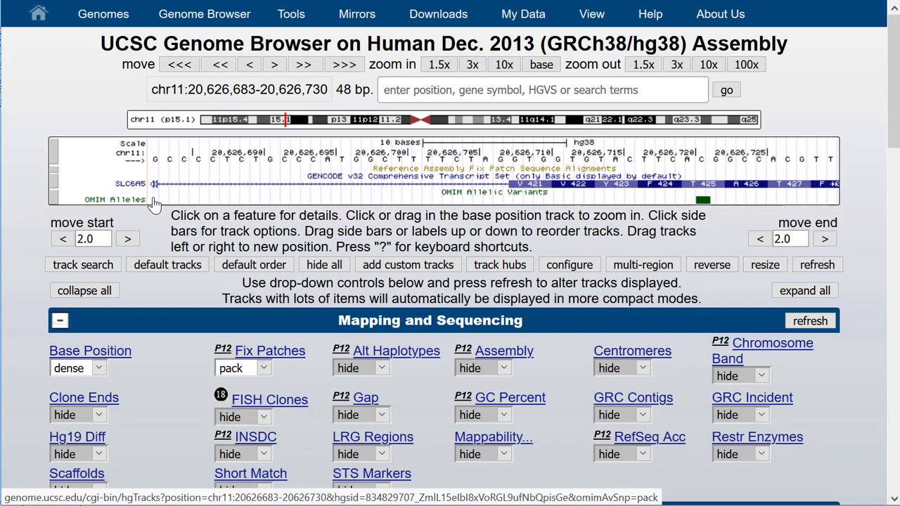
{"action": "key", "text": "Left"}
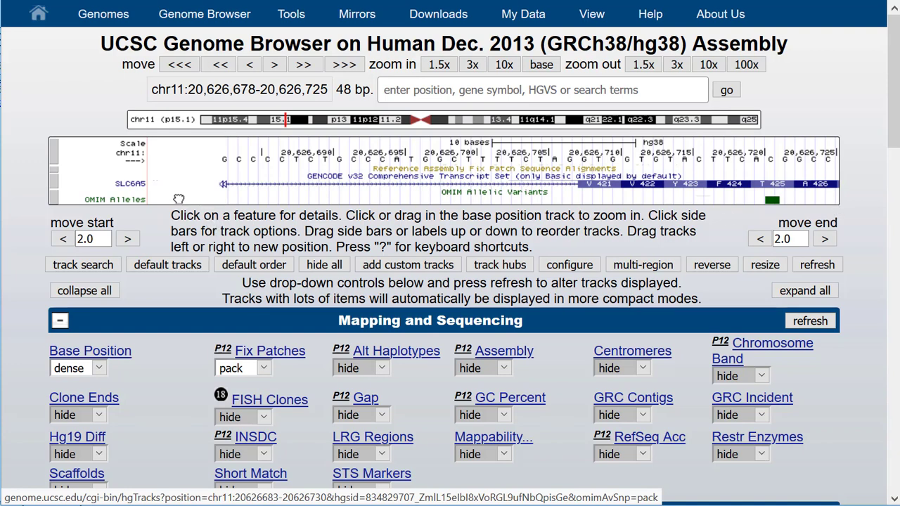
{"action": "key", "text": "Left"}
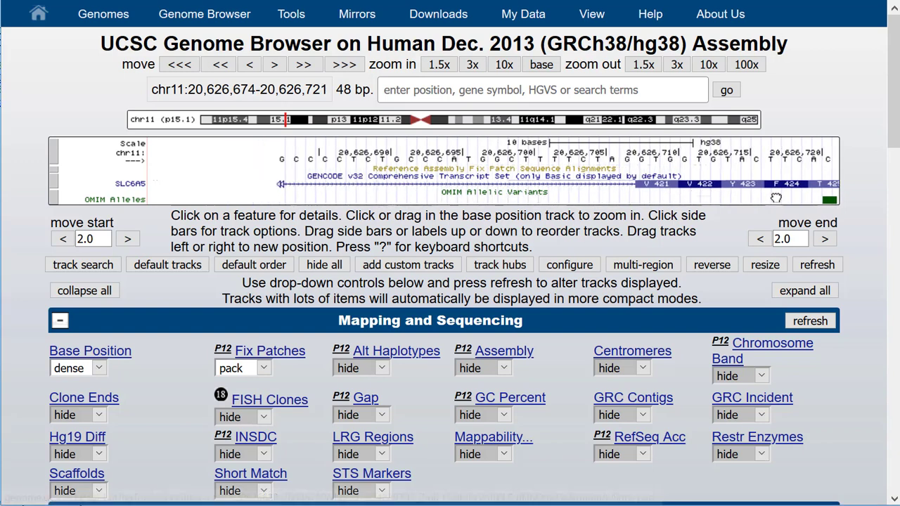
{"action": "key", "text": "Left"}
{"action": "key", "text": "Left"}
{"action": "key", "text": "Left"}
{"action": "key", "text": "Left"}
{"action": "key", "text": "Left"}
{"action": "key", "text": "Left"}
{"action": "key", "text": "Left"}
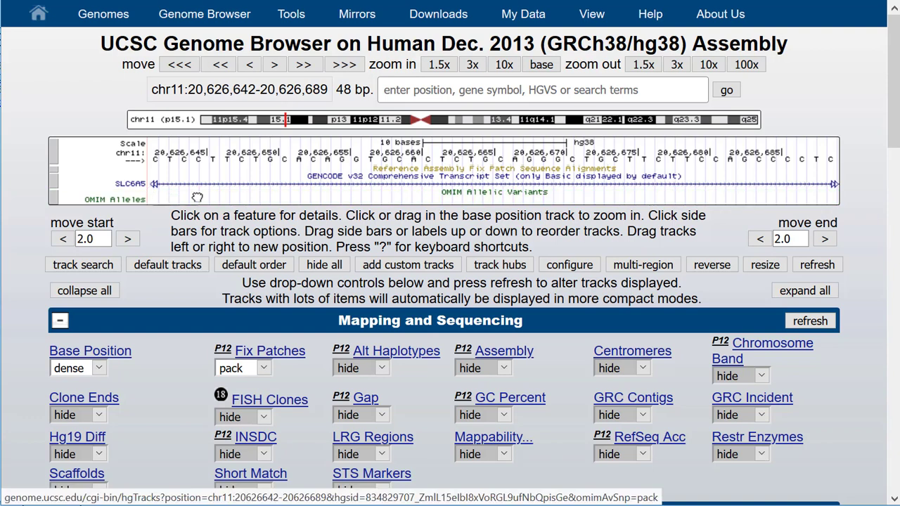
{"action": "key", "text": "Left"}
{"action": "key", "text": "Left"}
{"action": "key", "text": "Left"}
{"action": "key", "text": "Left"}
{"action": "key", "text": "Left"}
{"action": "key", "text": "Left"}
{"action": "key", "text": "Left"}
{"action": "key", "text": "Left"}
{"action": "key", "text": "Left"}
{"action": "key", "text": "Left"}
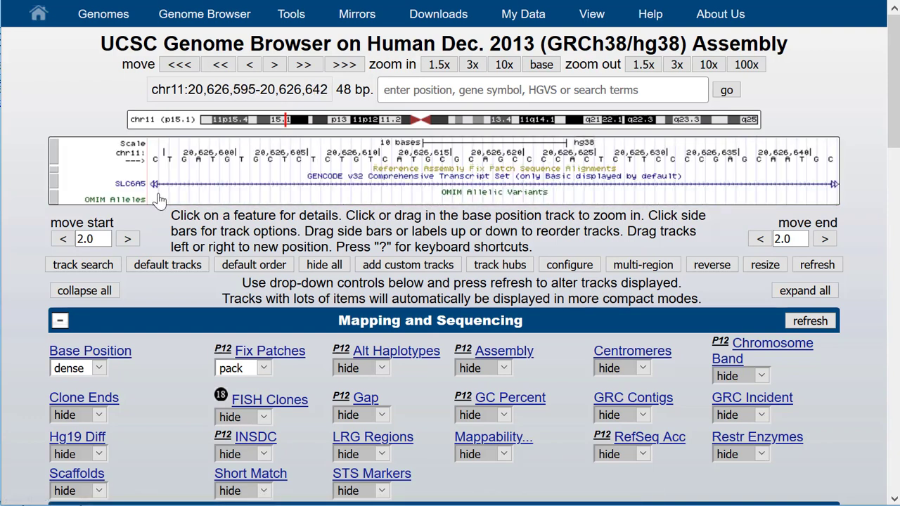
{"action": "left_click_drag", "start_coordinate": [160, 201], "coordinate": [808, 185]}
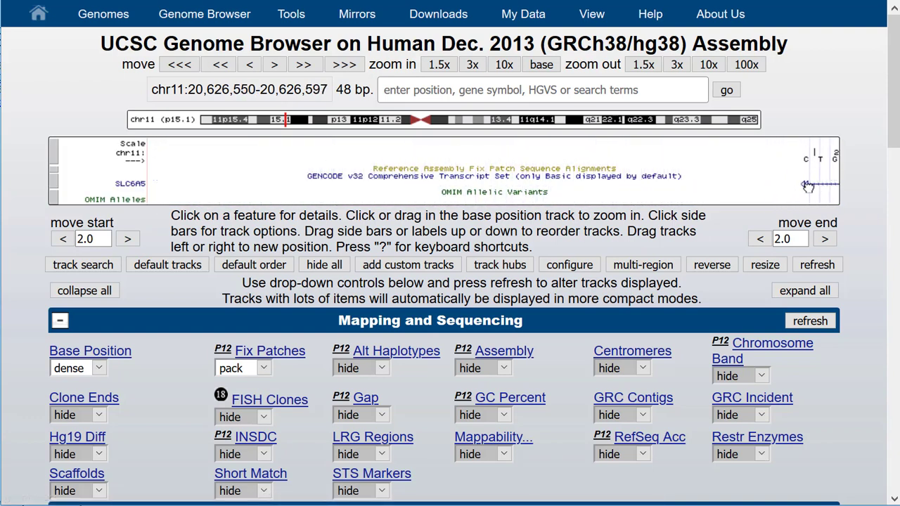
{"action": "key", "text": "Left"}
{"action": "key", "text": "Left"}
{"action": "key", "text": "Left"}
{"action": "key", "text": "Left"}
{"action": "key", "text": "Left"}
{"action": "key", "text": "Left"}
{"action": "key", "text": "Left"}
{"action": "key", "text": "Left"}
{"action": "key", "text": "Left"}
{"action": "key", "text": "Left"}
{"action": "key", "text": "Left"}
{"action": "key", "text": "Left"}
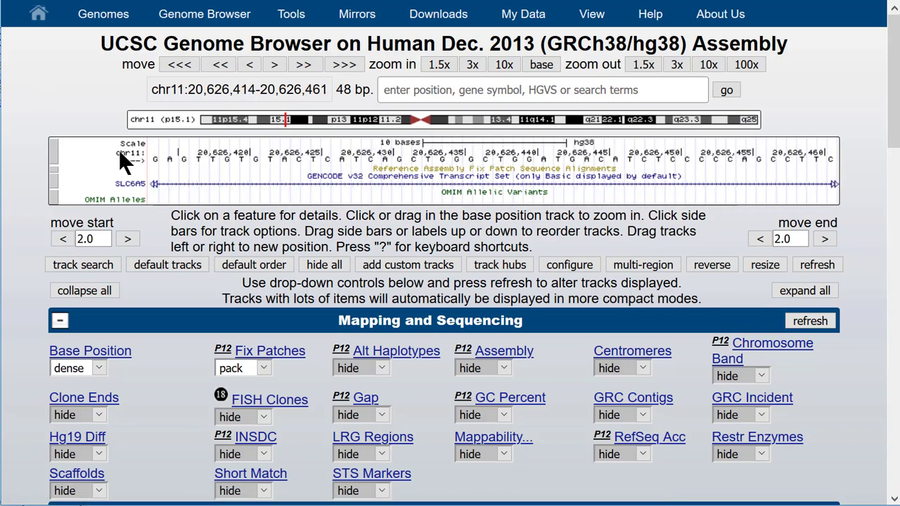
{"action": "left_click_drag", "start_coordinate": [195, 189], "coordinate": [786, 191]}
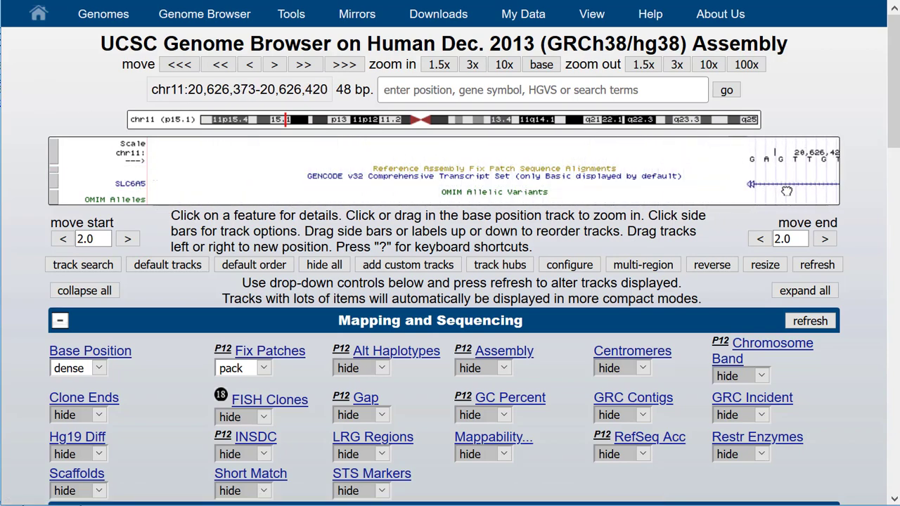
{"action": "left_click_drag", "start_coordinate": [173, 187], "coordinate": [795, 203]}
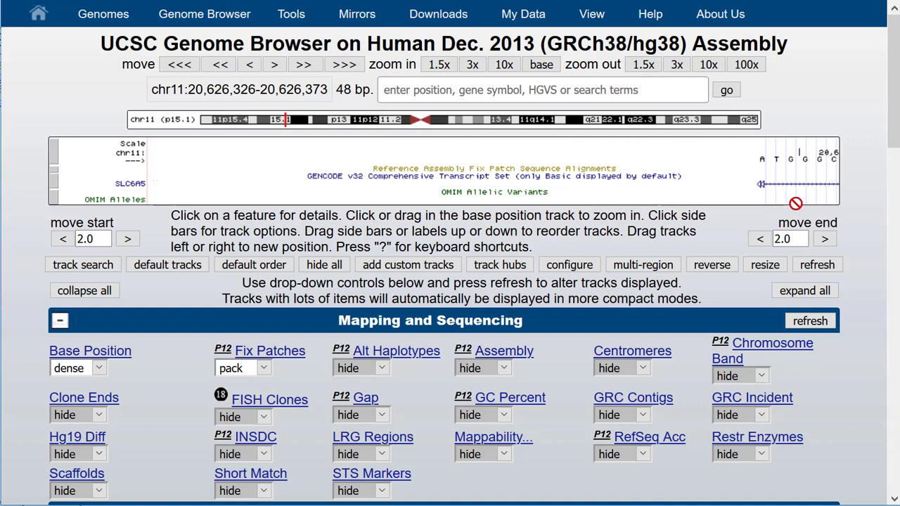
{"action": "mouse_move", "coordinate": [110, 23]}
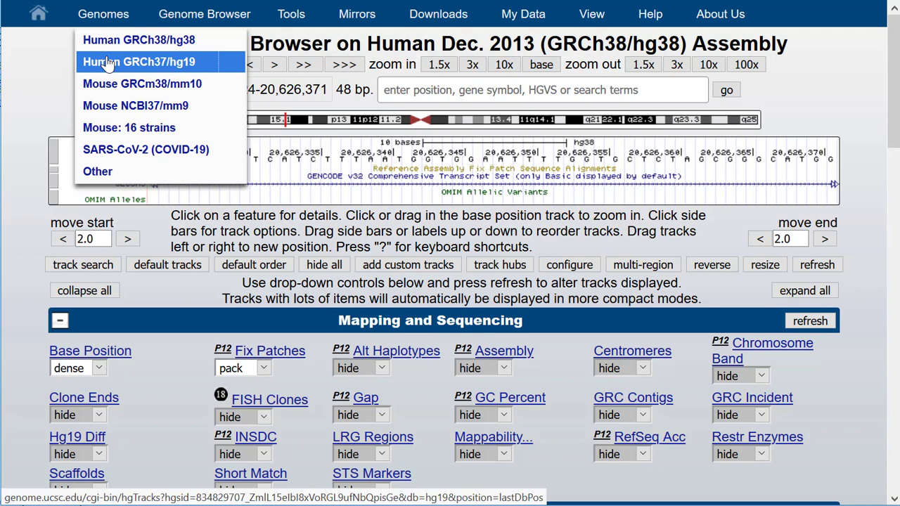
Step: Switch to the Human GRCh37/hg19 assembly at chr11:20,648,272-20,648,319
{"action": "left_click", "coordinate": [107, 64]}
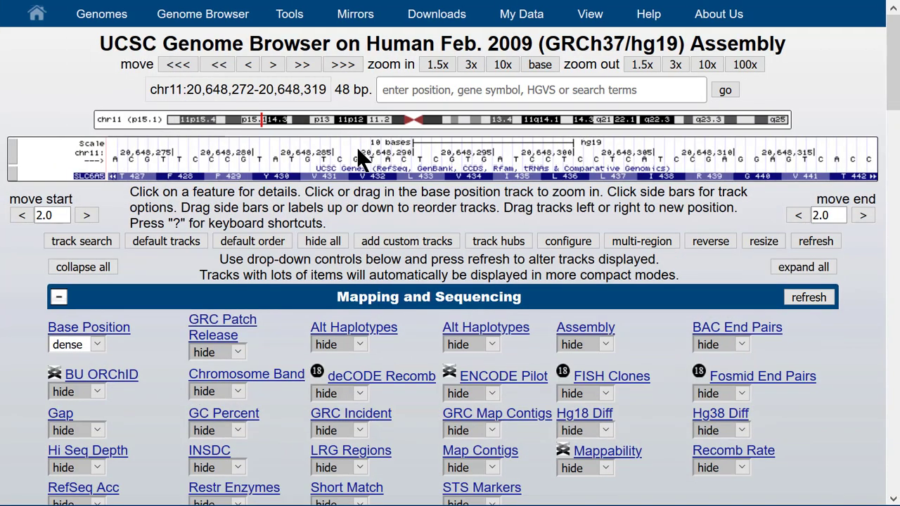